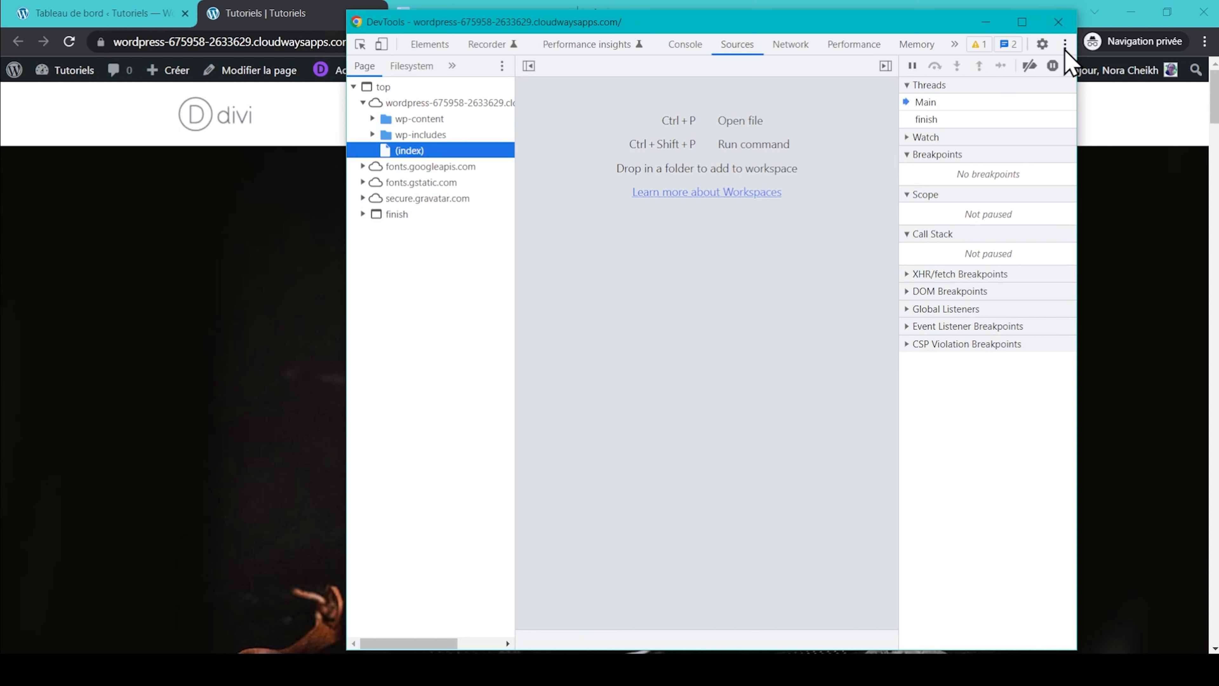
pyautogui.click(1065, 45)
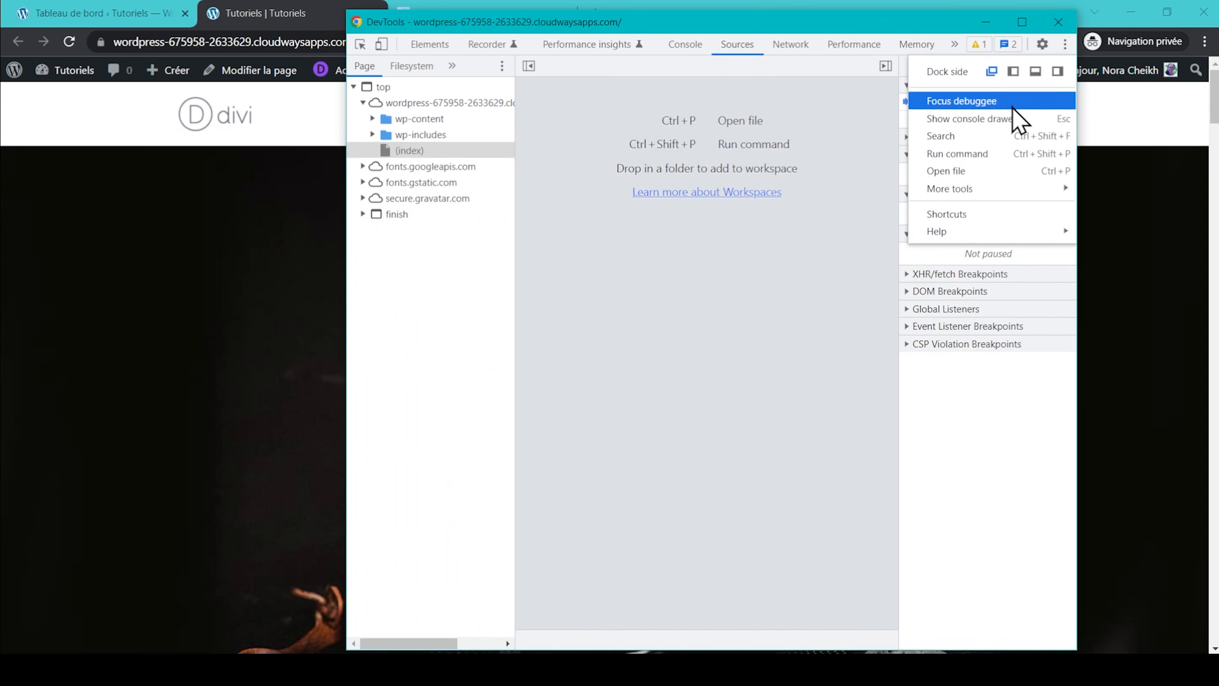
pyautogui.click(997, 123)
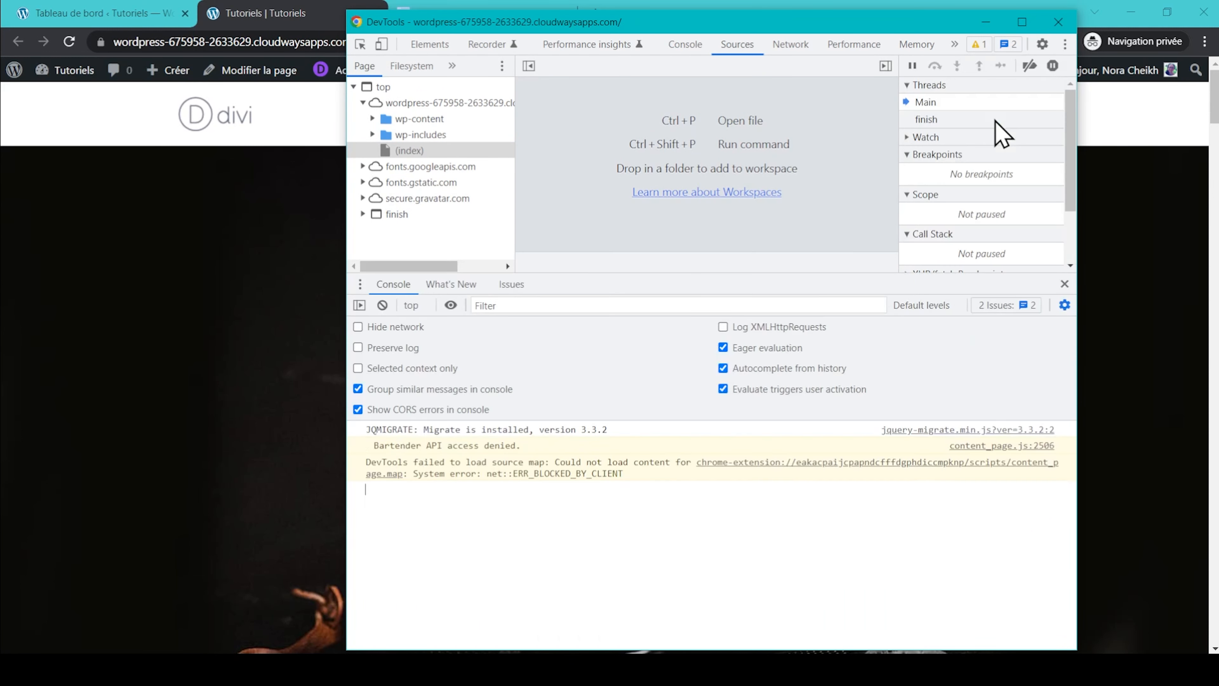
pyautogui.click(1066, 44)
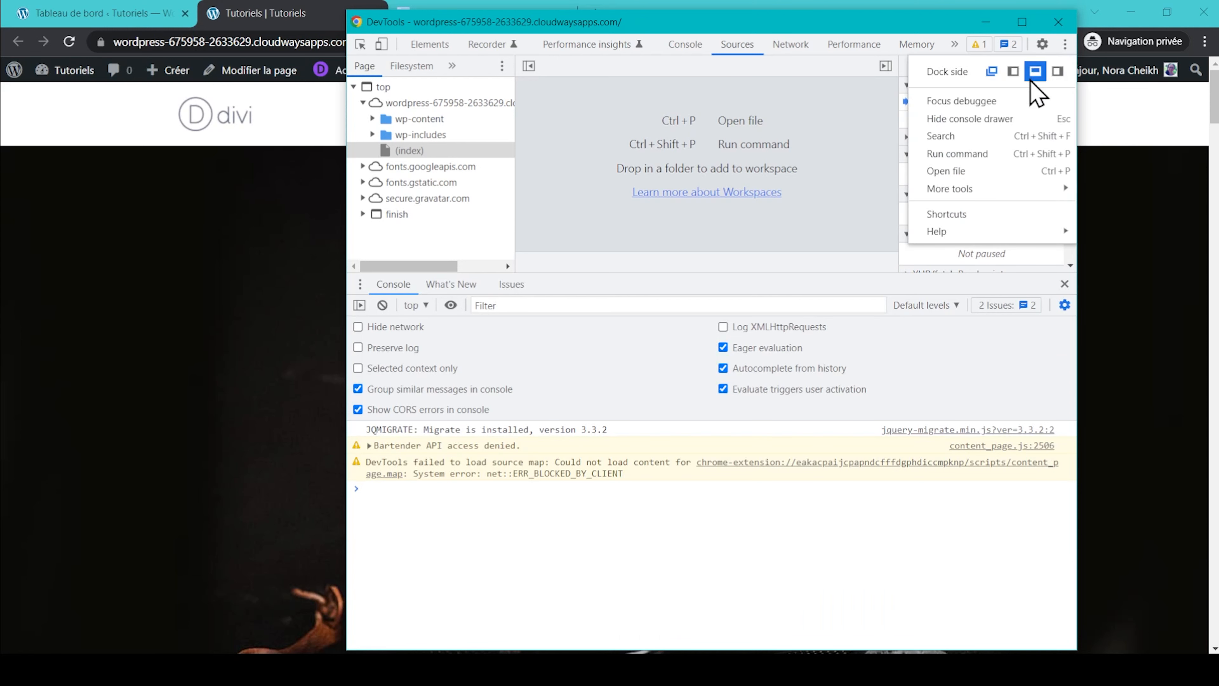
pyautogui.click(966, 120)
# Open the Coverage tool in the DevTools console drawer and reload the page to capture code coverage
pyautogui.click(1066, 44)
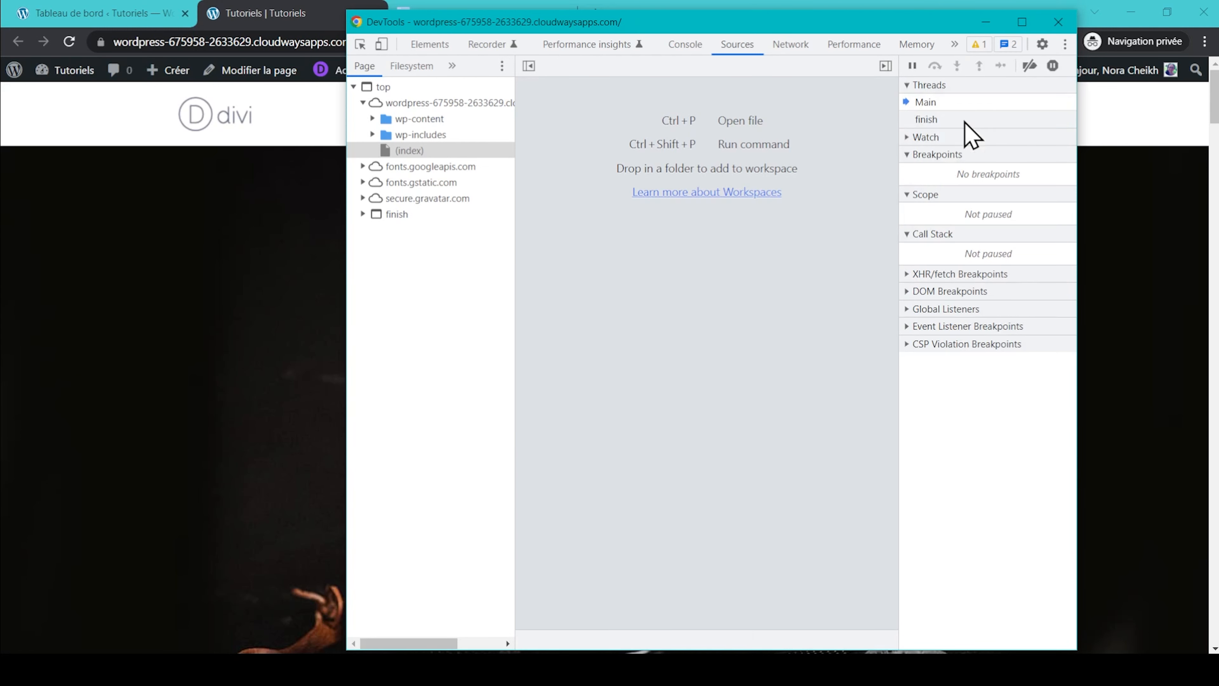
pyautogui.click(981, 121)
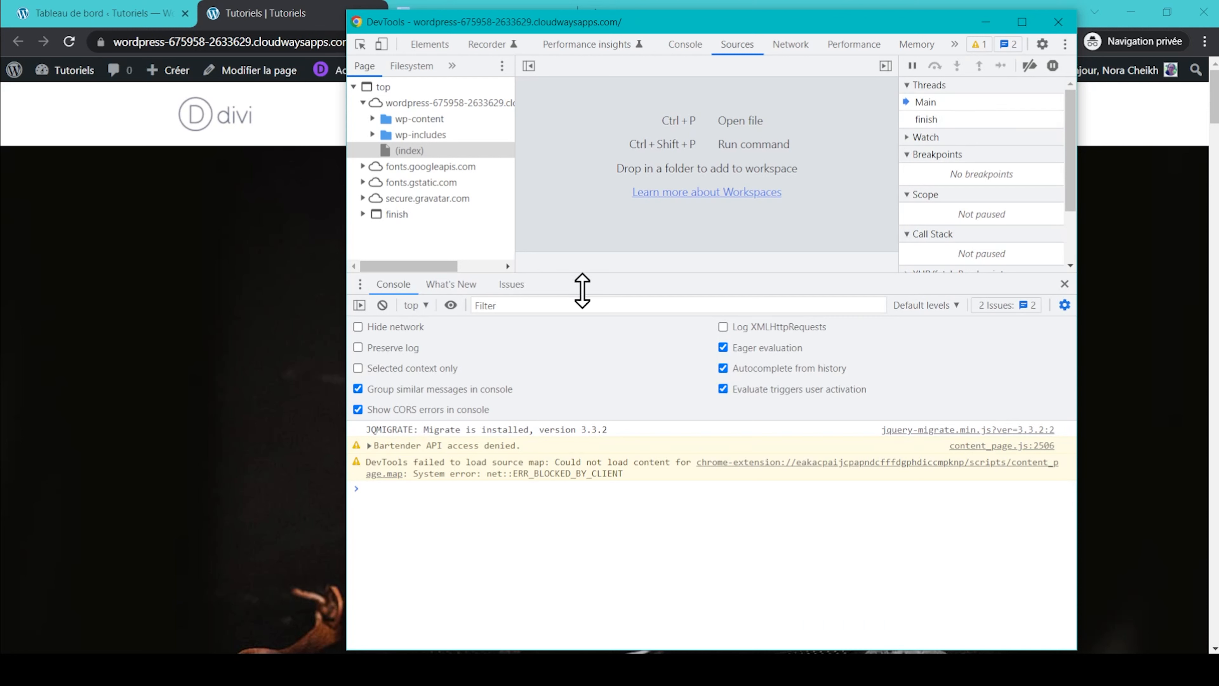
pyautogui.click(1065, 44)
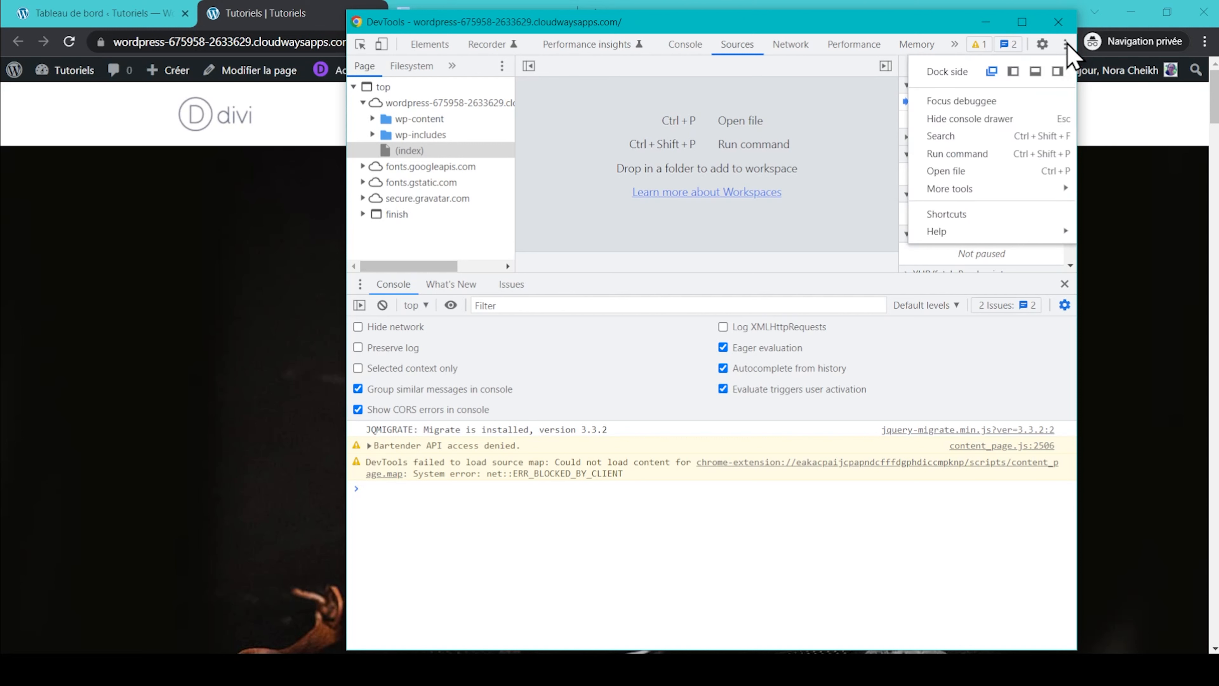
pyautogui.moveTo(946, 193)
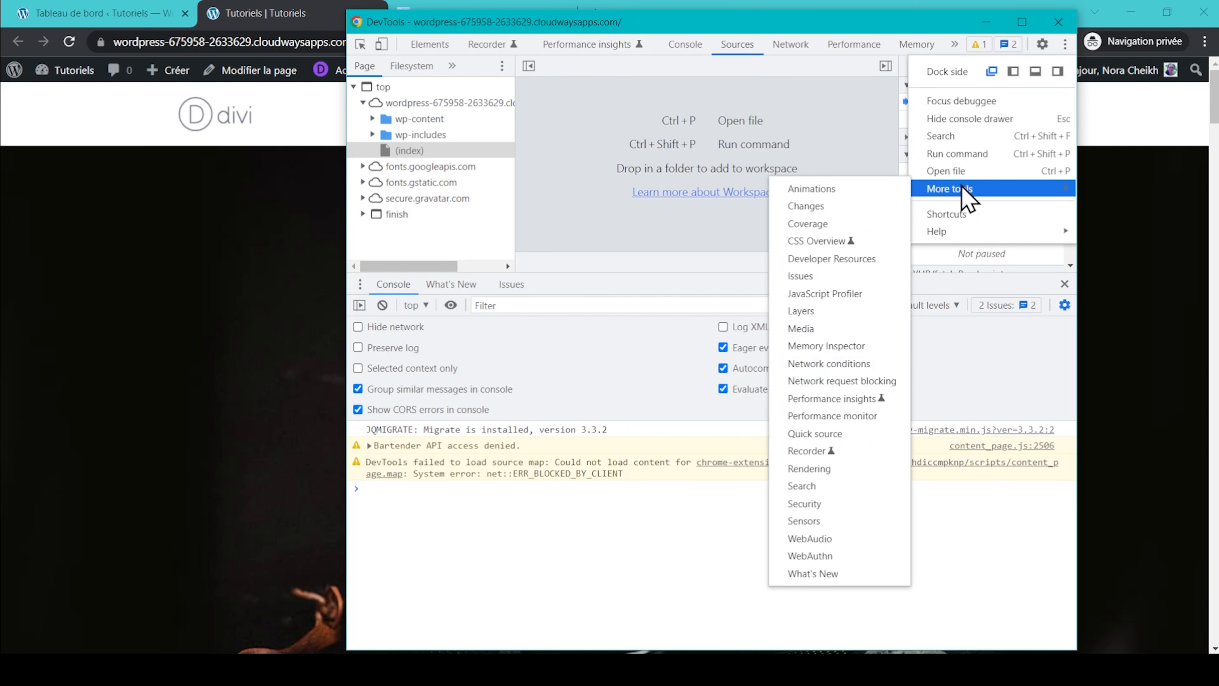
pyautogui.click(809, 224)
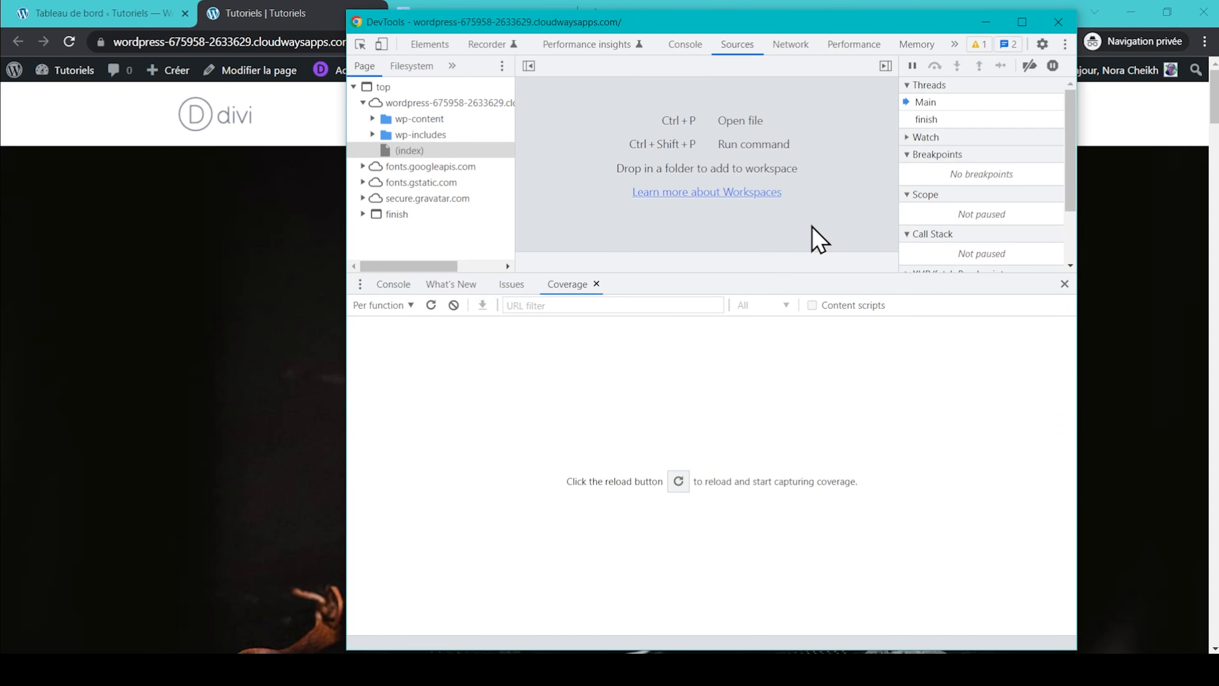
pyautogui.click(678, 481)
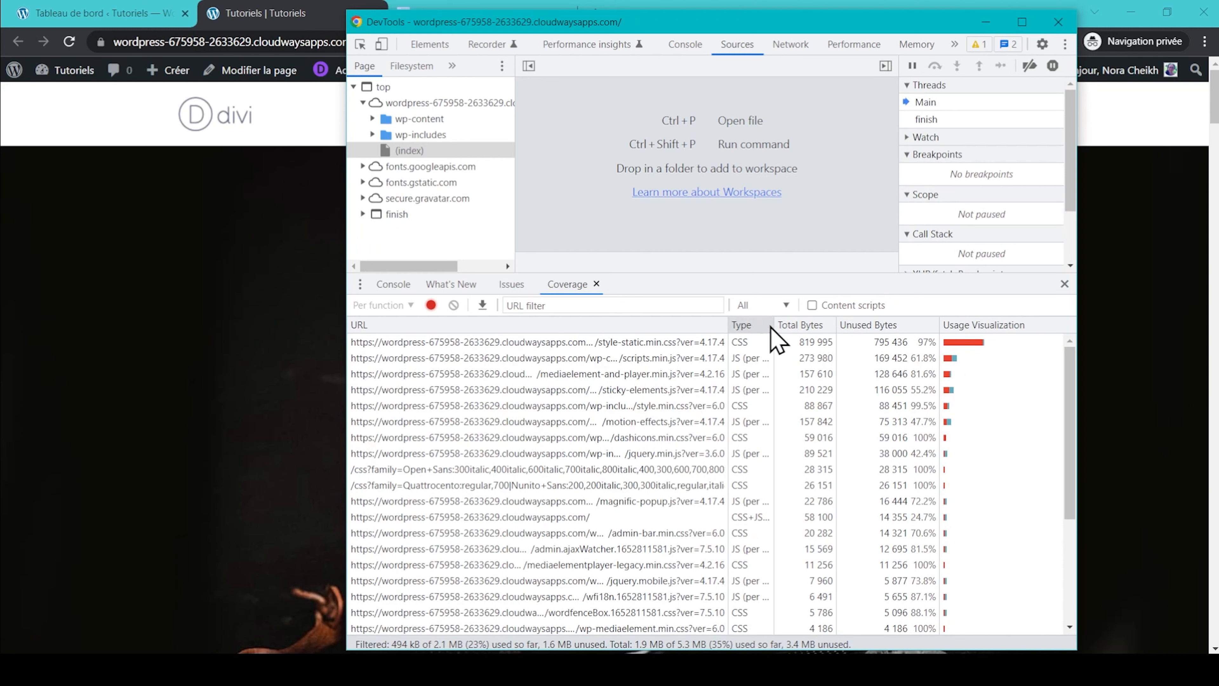
# Sort the coverage results by type and widen the Type column so the full file types are readable
pyautogui.moveTo(777, 325); pyautogui.dragTo(740, 325)
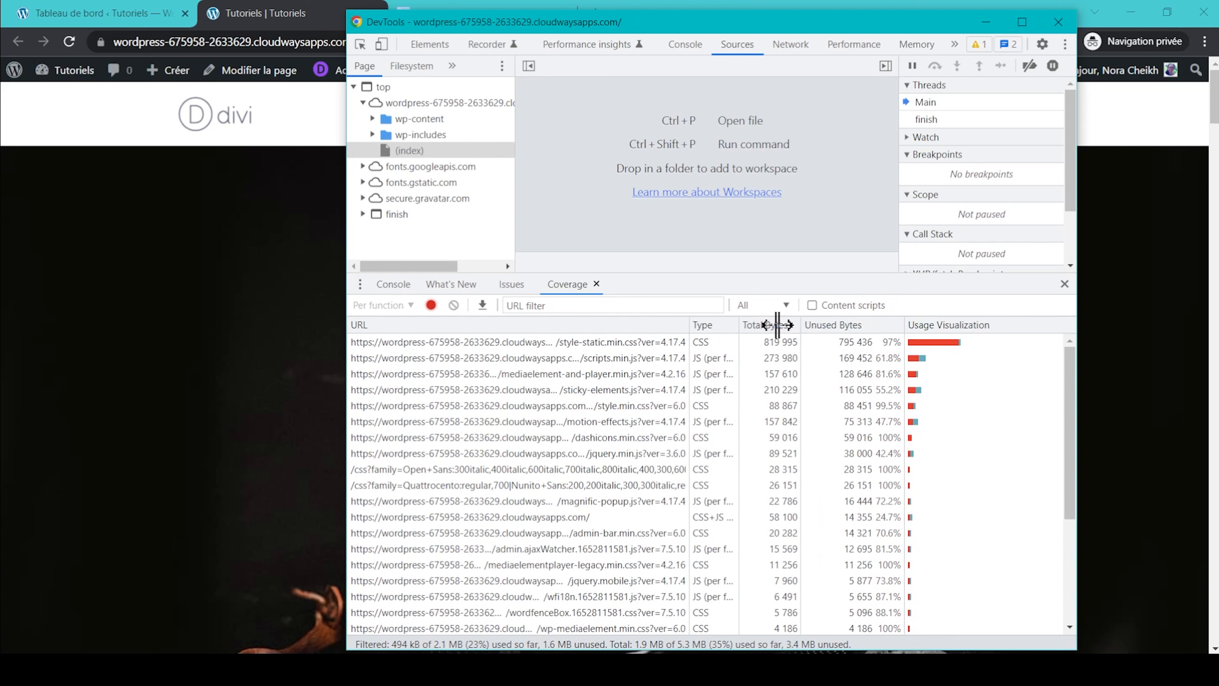
pyautogui.click(726, 329)
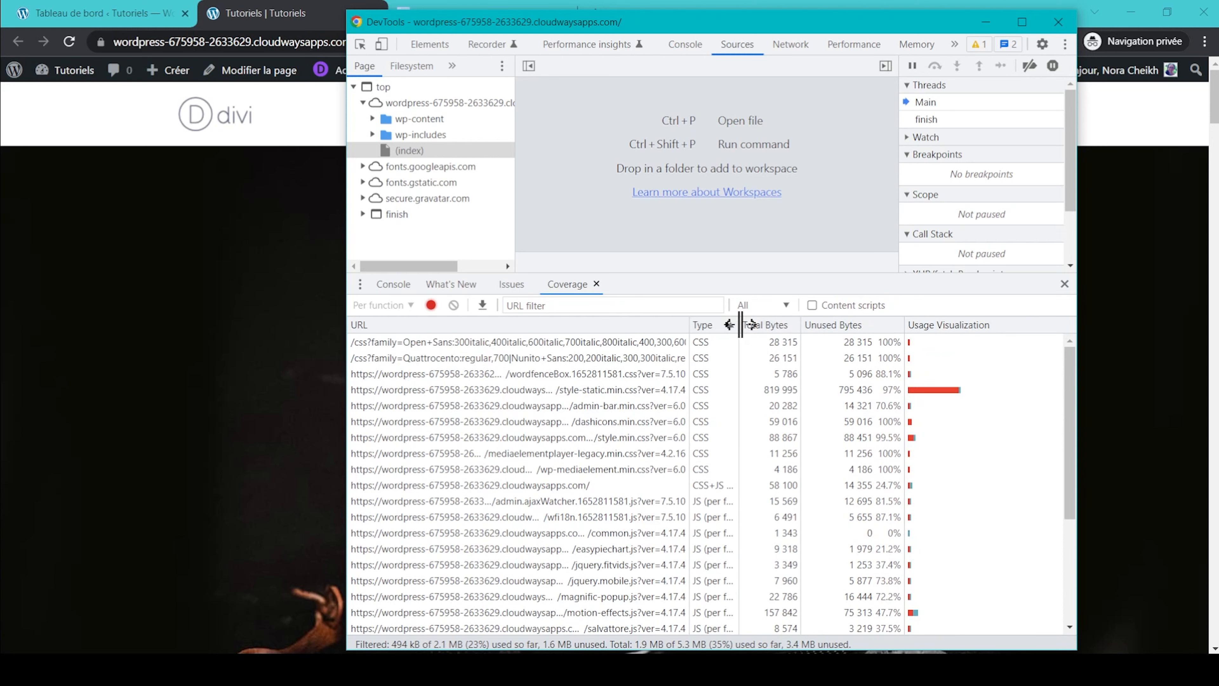
pyautogui.moveTo(740, 324); pyautogui.dragTo(789, 325)
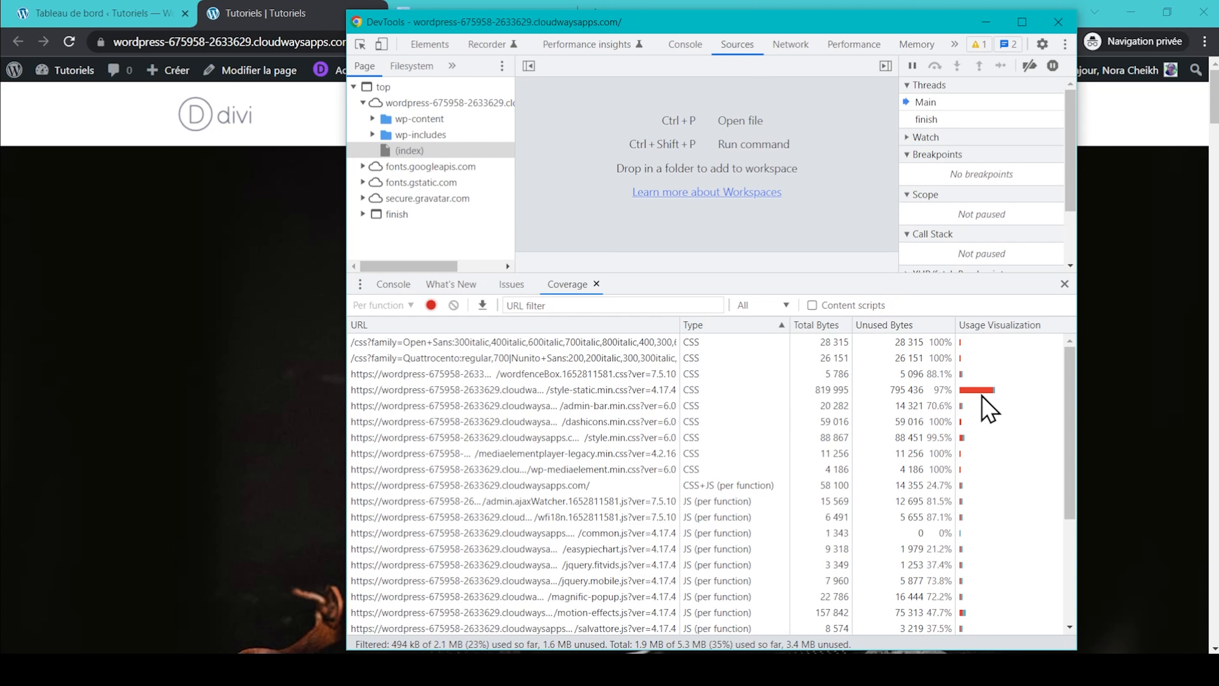
# Inspect the source coverage of the sticky-elements, scripts.min.js and mediaelement-and-player.min.js files in the coverage list
pyautogui.scroll(-1, 990, 445)
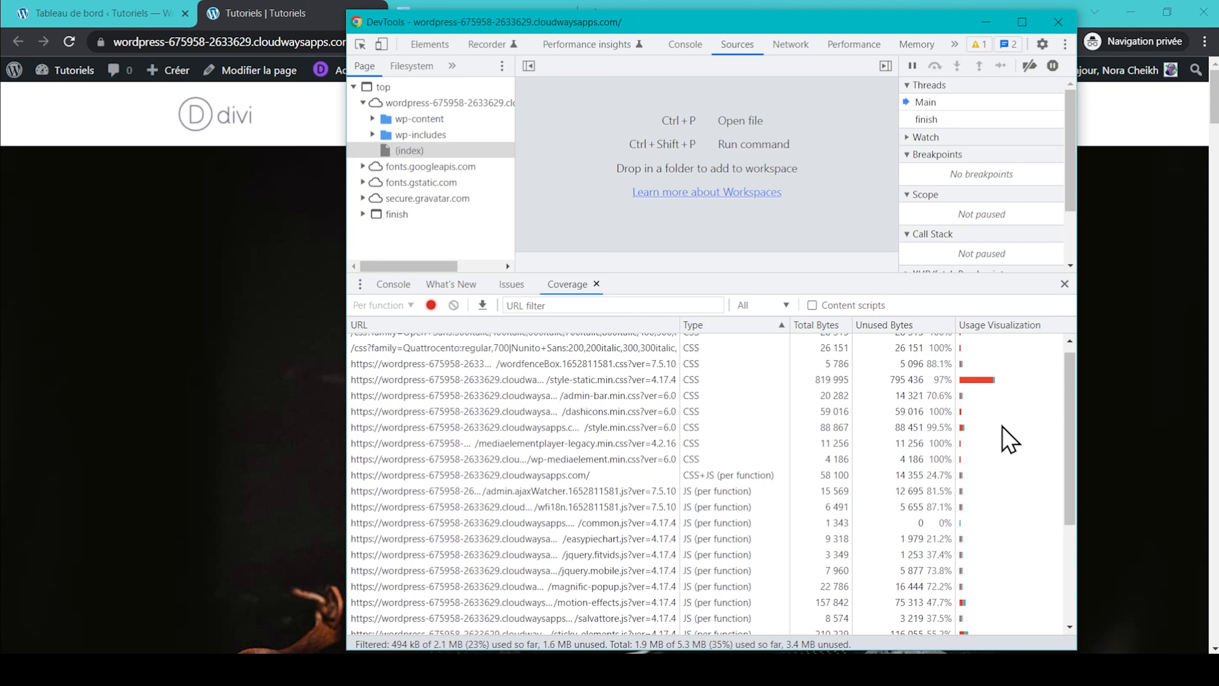
pyautogui.scroll(-5, 1006, 439)
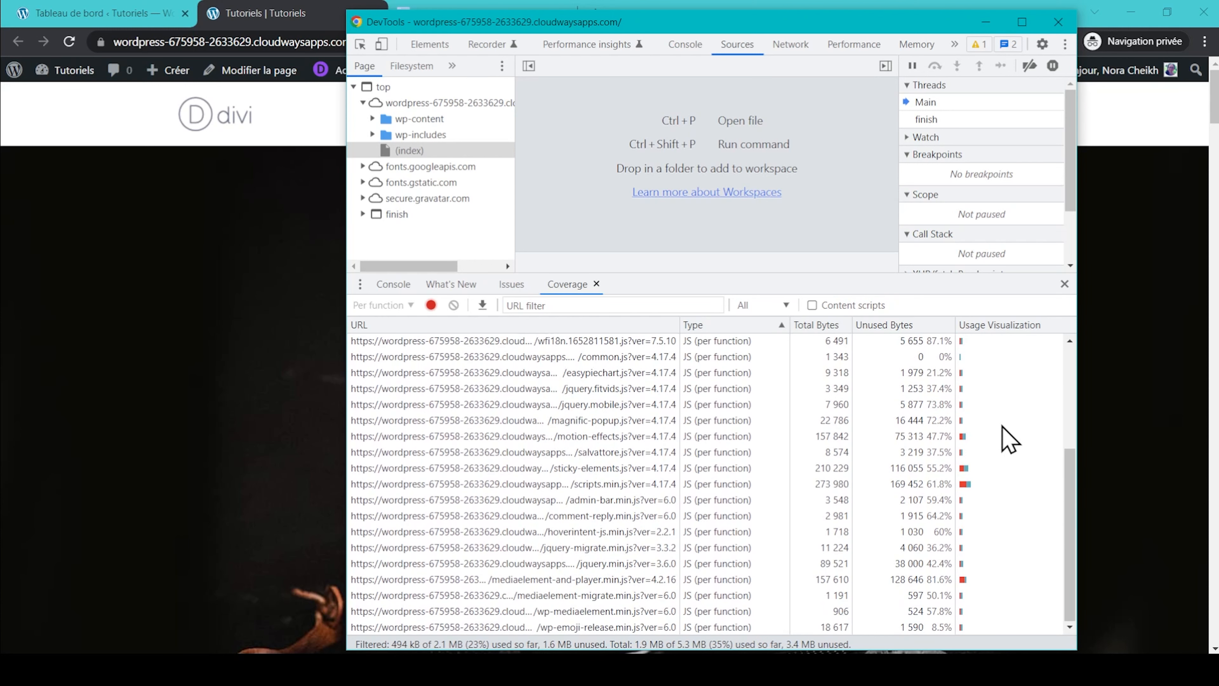
pyautogui.click(768, 468)
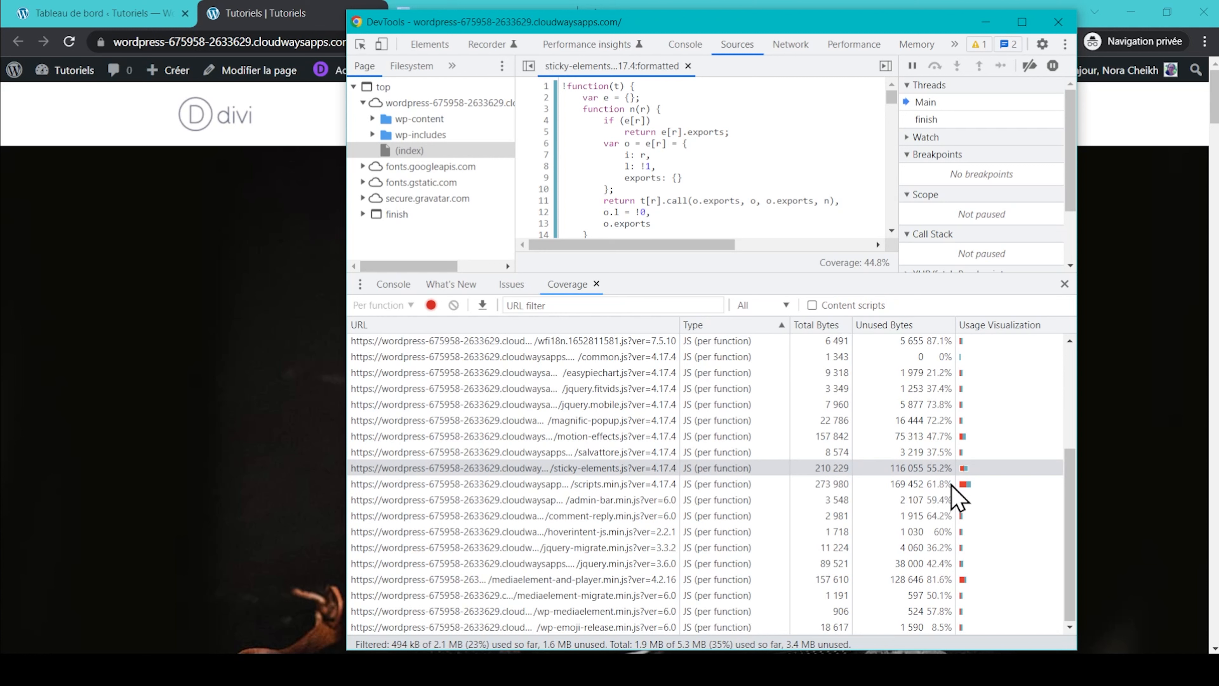
pyautogui.click(629, 484)
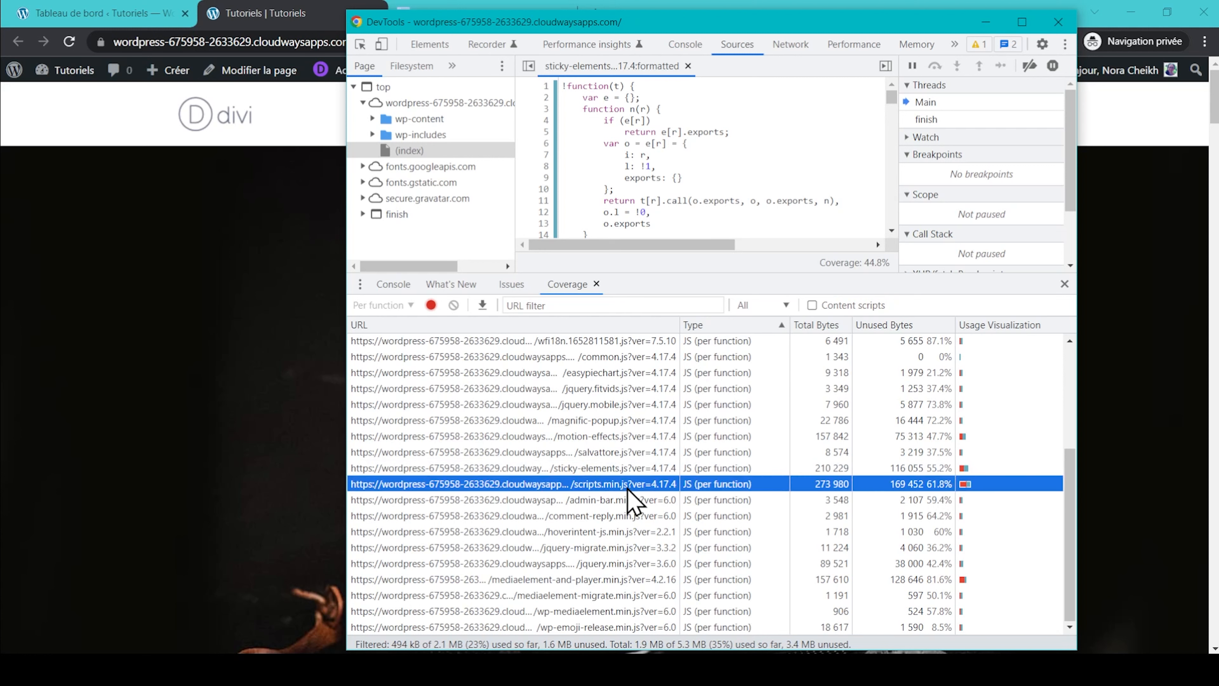
pyautogui.click(609, 579)
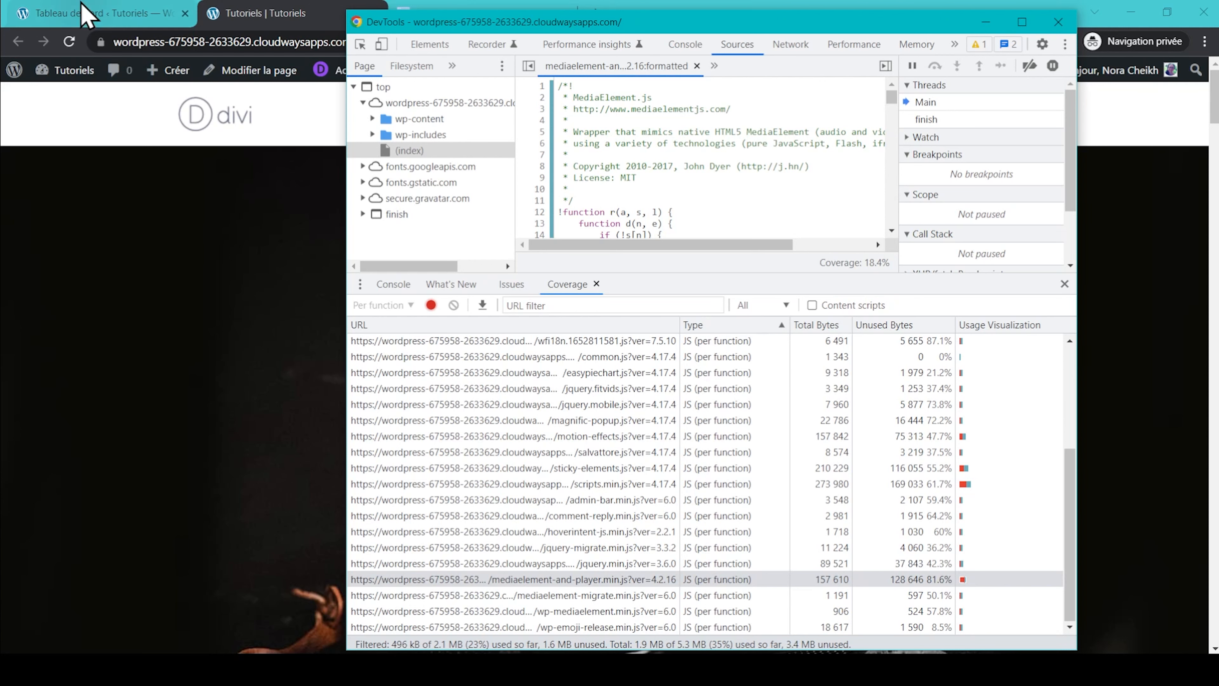
# In the WordPress dashboard, search the plugins available to add for "asset cleanup"
pyautogui.click(82, 14)
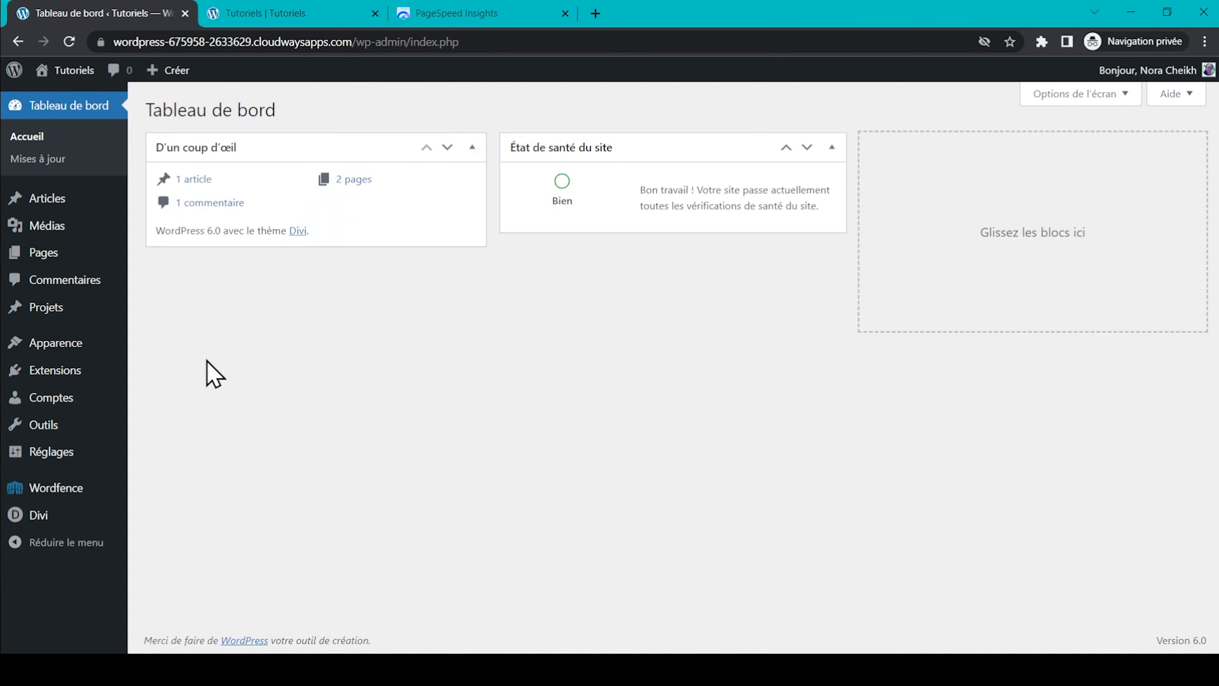
pyautogui.moveTo(93, 367)
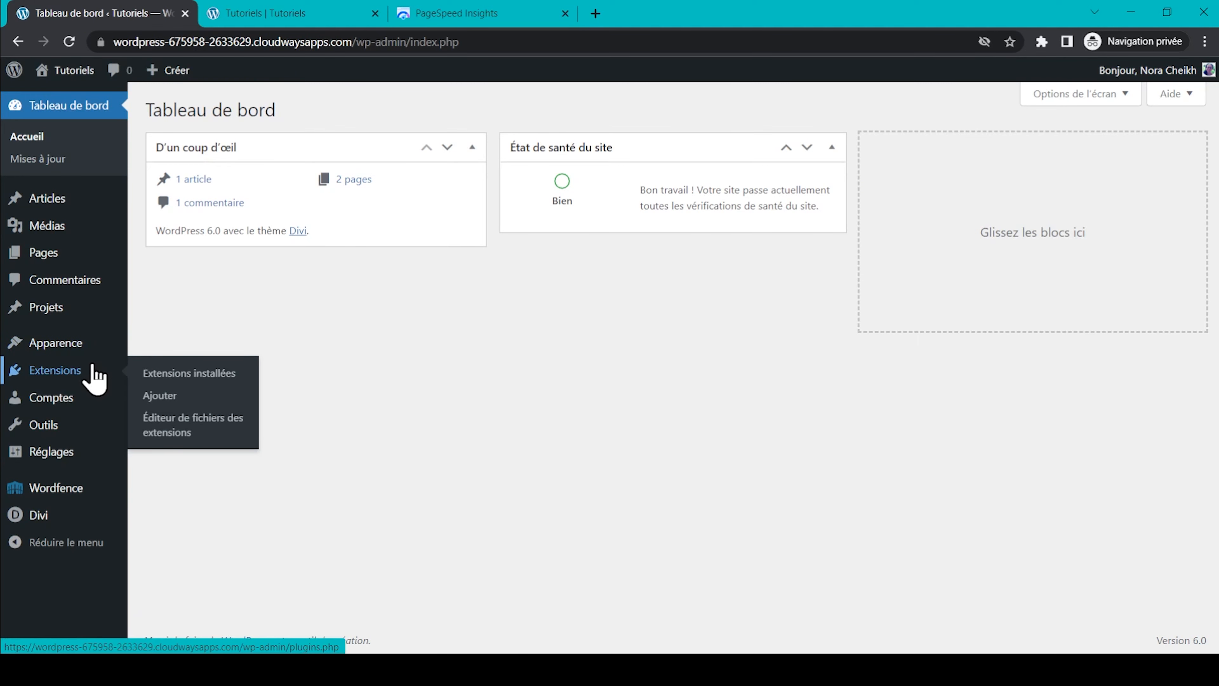
pyautogui.click(185, 396)
pyautogui.click(1035, 155)
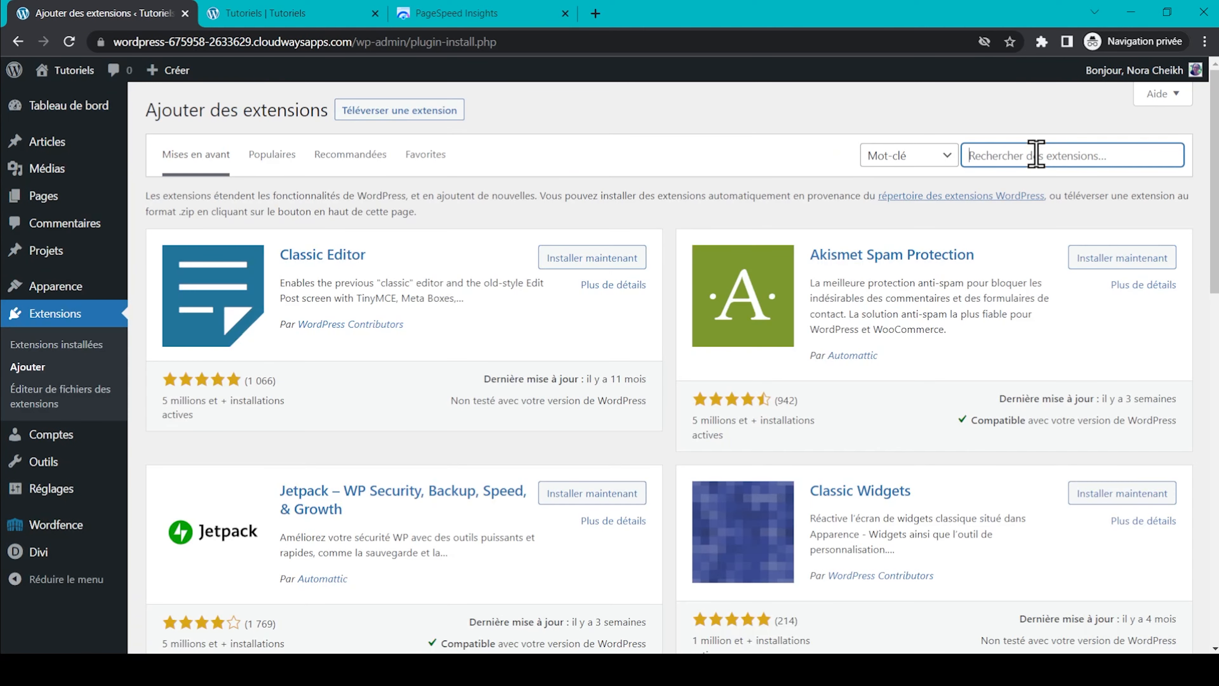
pyautogui.write('asset cleanup')
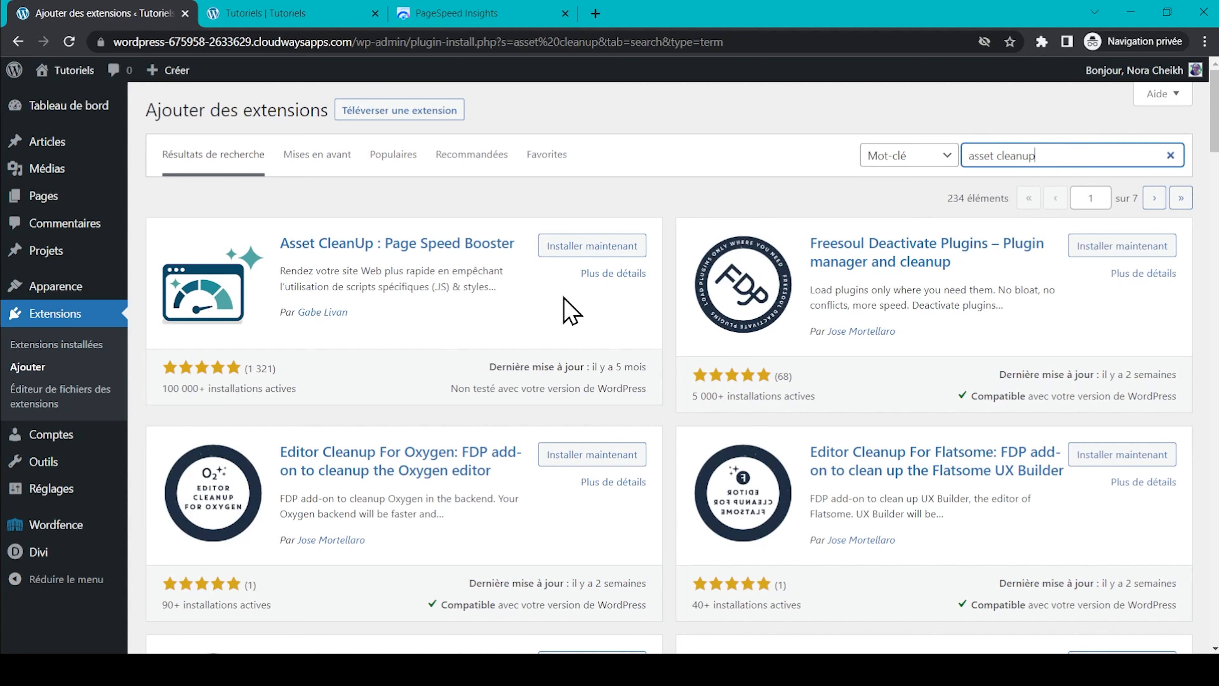
# Install and activate Asset CleanUp : Page Speed Booster, and decline its anonymous usage tracking
pyautogui.click(615, 251)
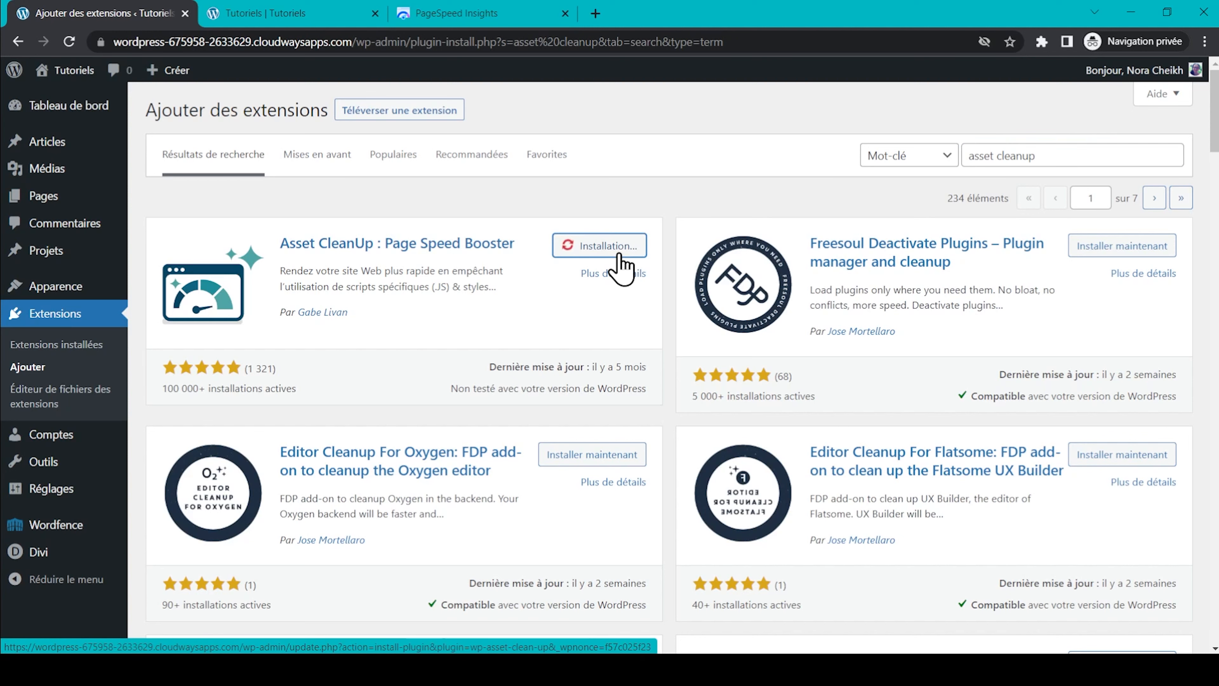
pyautogui.click(619, 252)
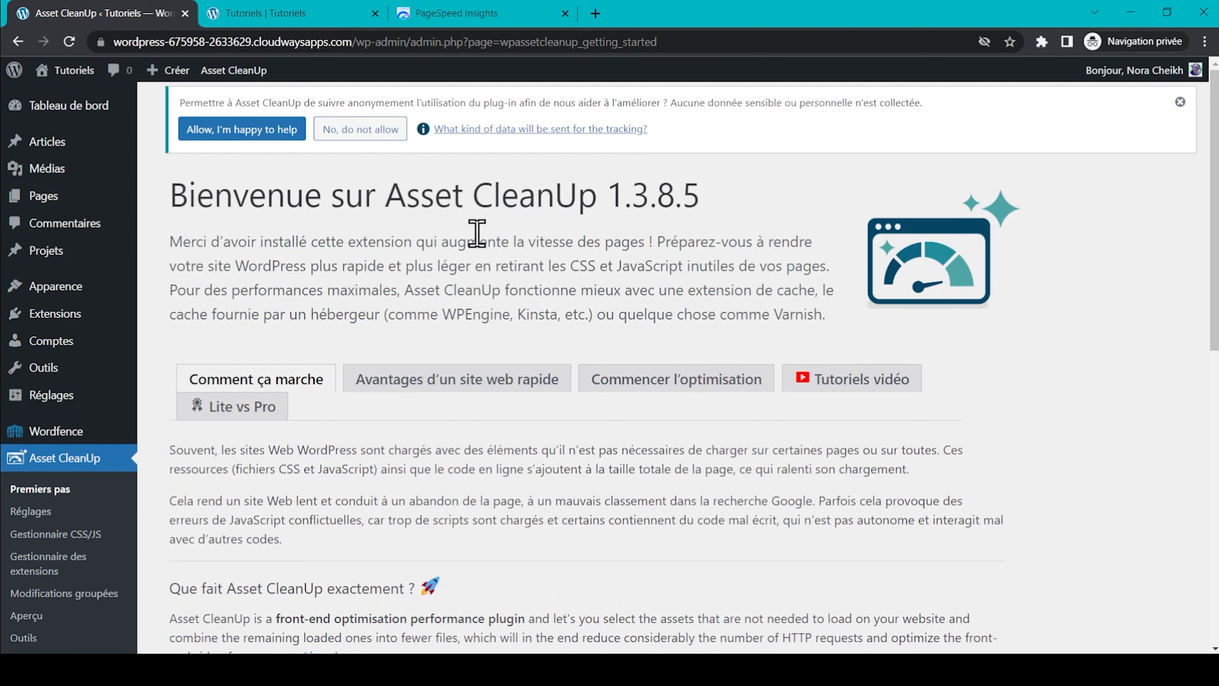
pyautogui.click(365, 134)
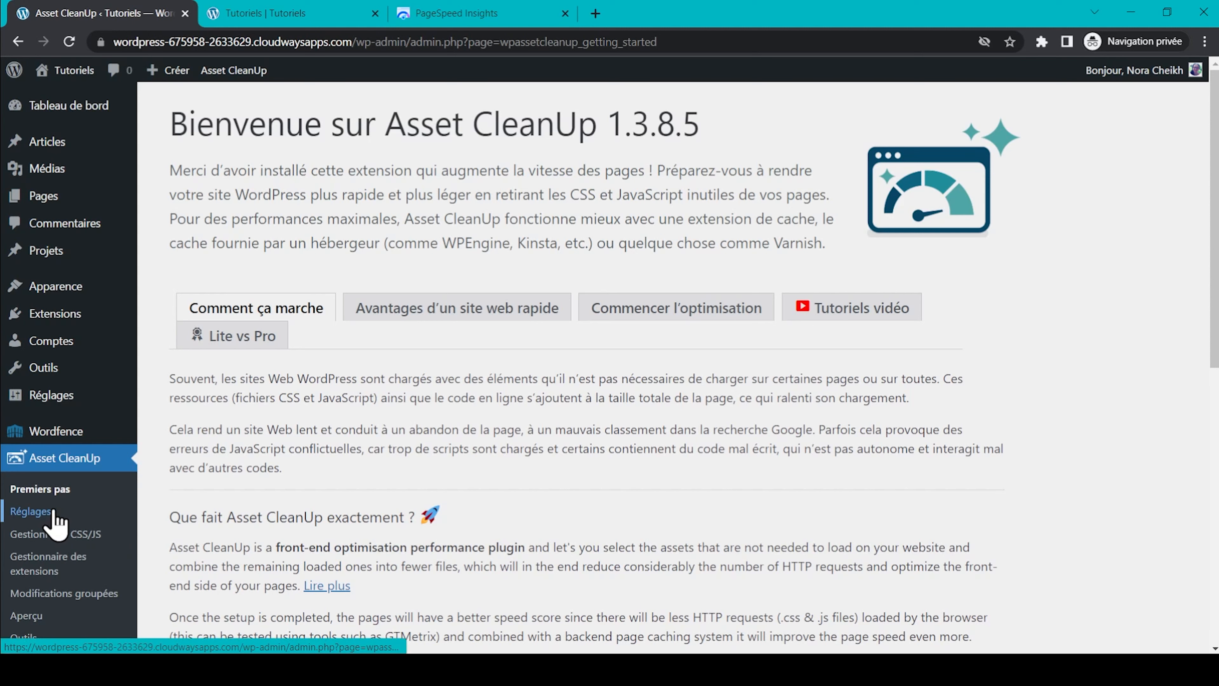
# In the Asset CleanUp settings, acknowledge understanding how the plugin works and its unloading risks, and update all settings
pyautogui.click(31, 511)
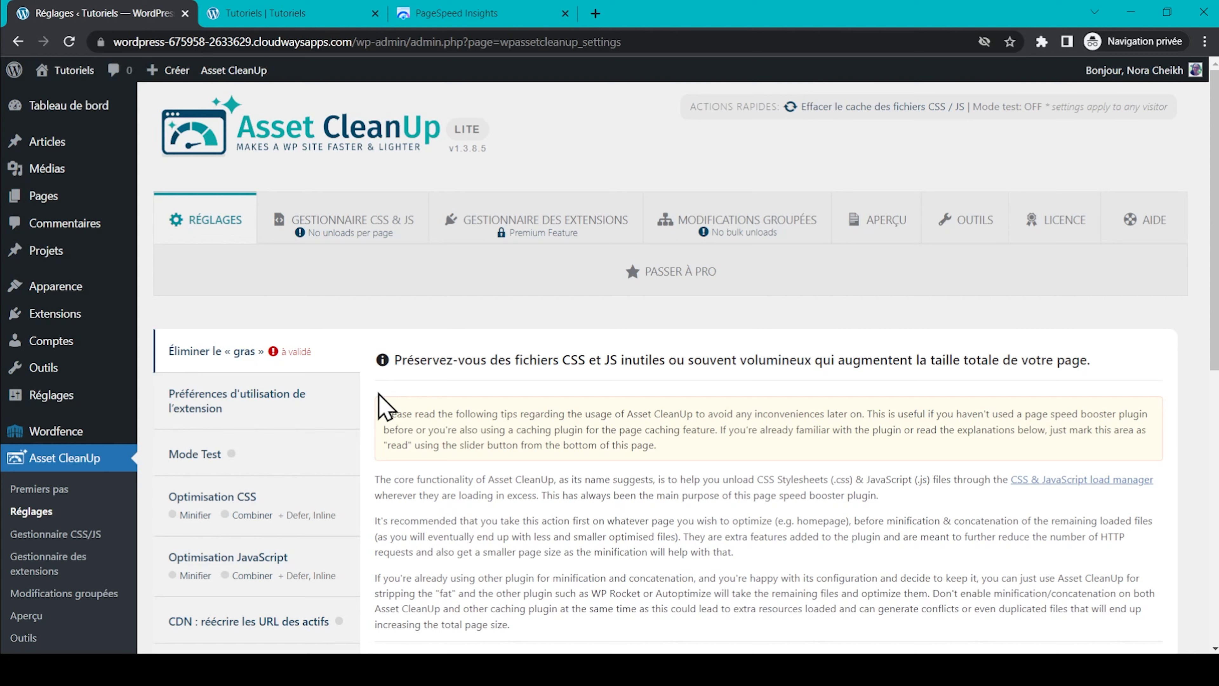
pyautogui.scroll(-10, 384, 406)
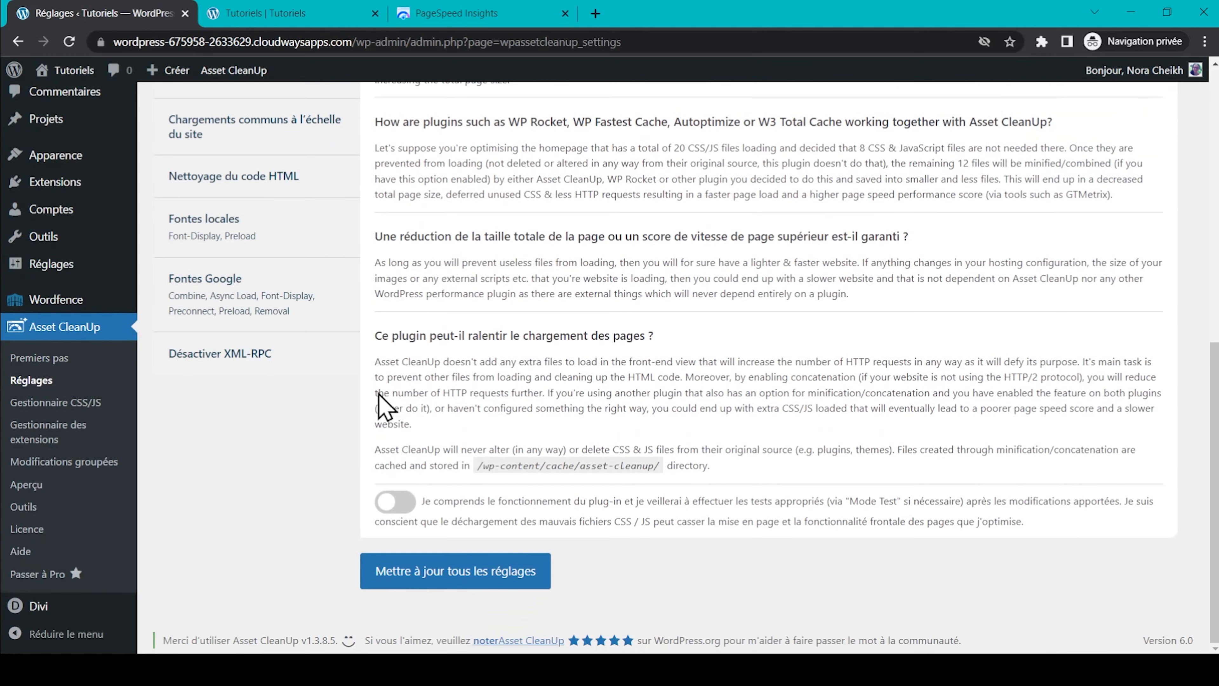
pyautogui.click(395, 503)
pyautogui.click(440, 574)
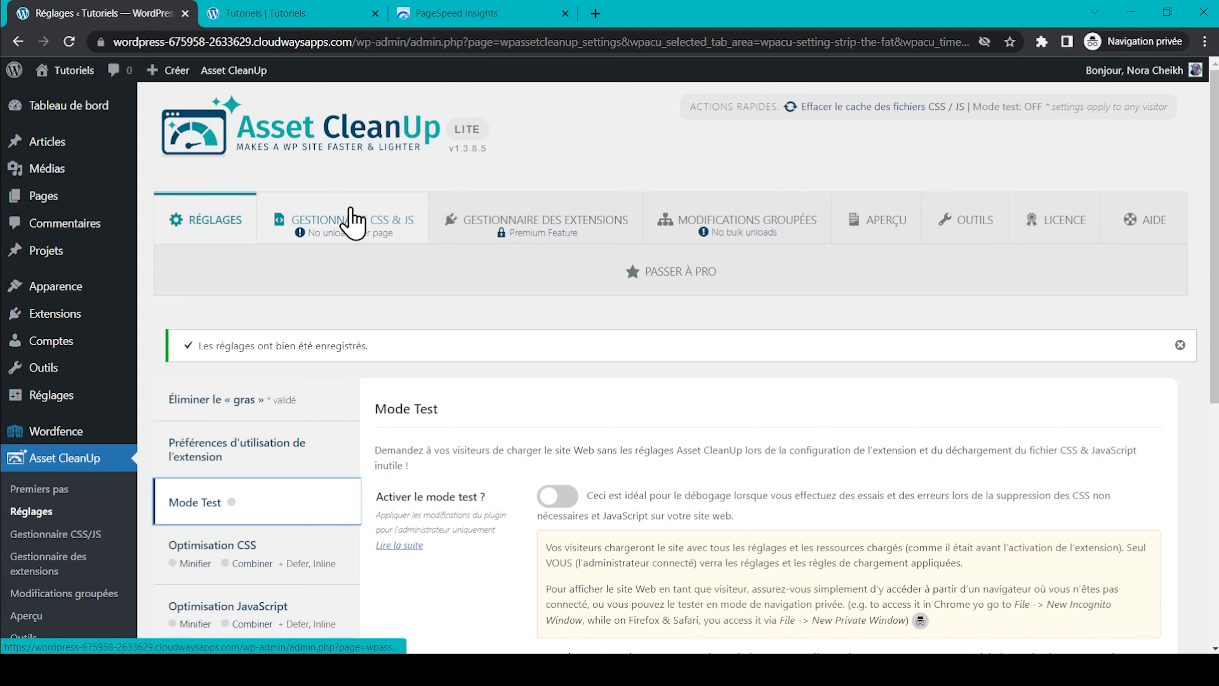
# In the Asset CleanUp CSS & JS manager, set the Divi theme's divi-custom-script file to unload on the home page
pyautogui.click(352, 219)
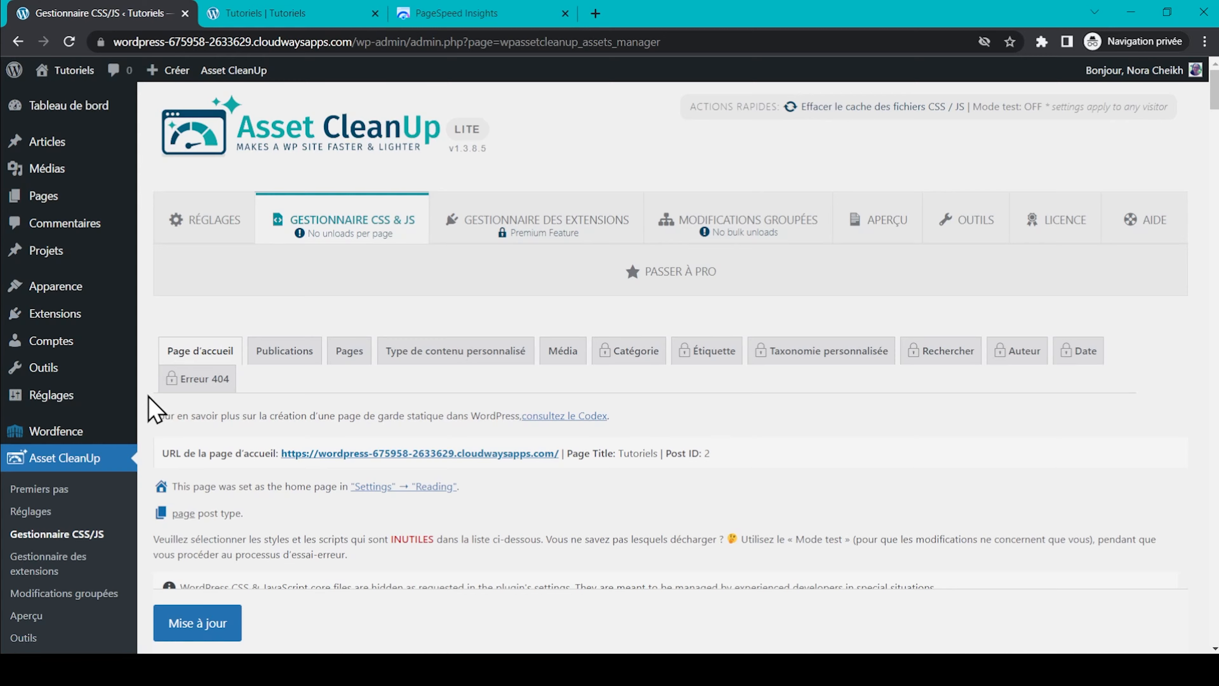
pyautogui.scroll(-2, 154, 409)
pyautogui.scroll(-8, 155, 409)
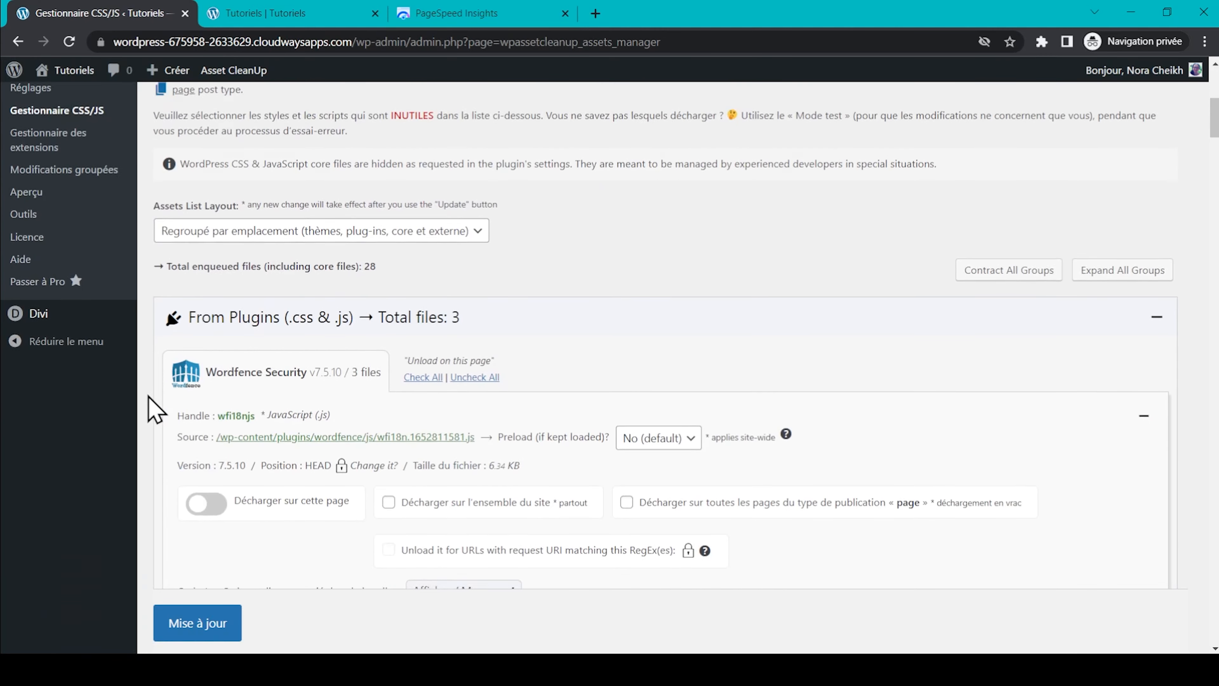
pyautogui.scroll(-3, 155, 408)
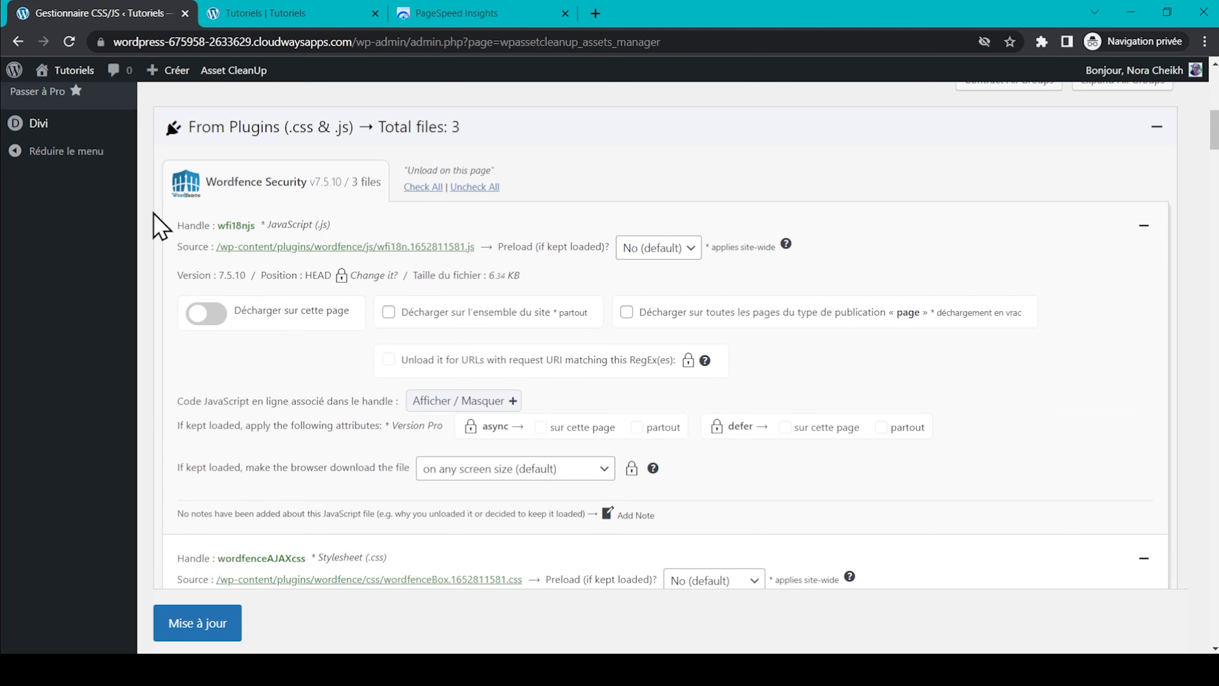
pyautogui.scroll(-5, 153, 264)
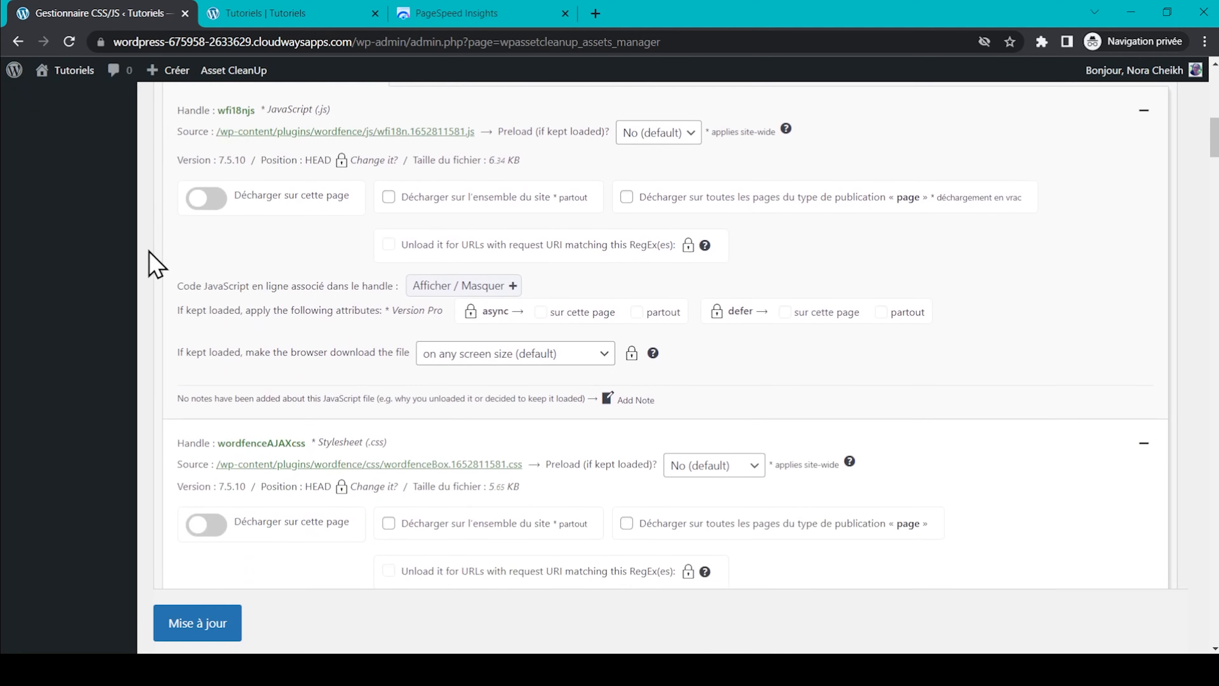
pyautogui.scroll(-8, 155, 264)
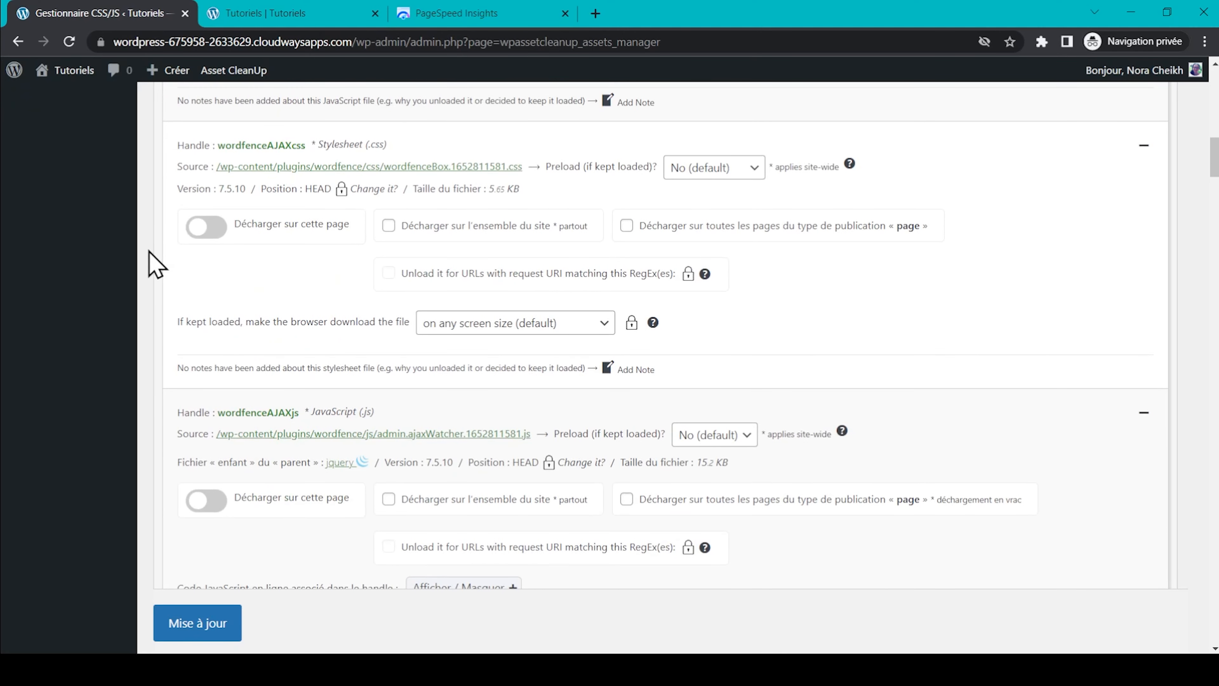
pyautogui.scroll(-7, 155, 264)
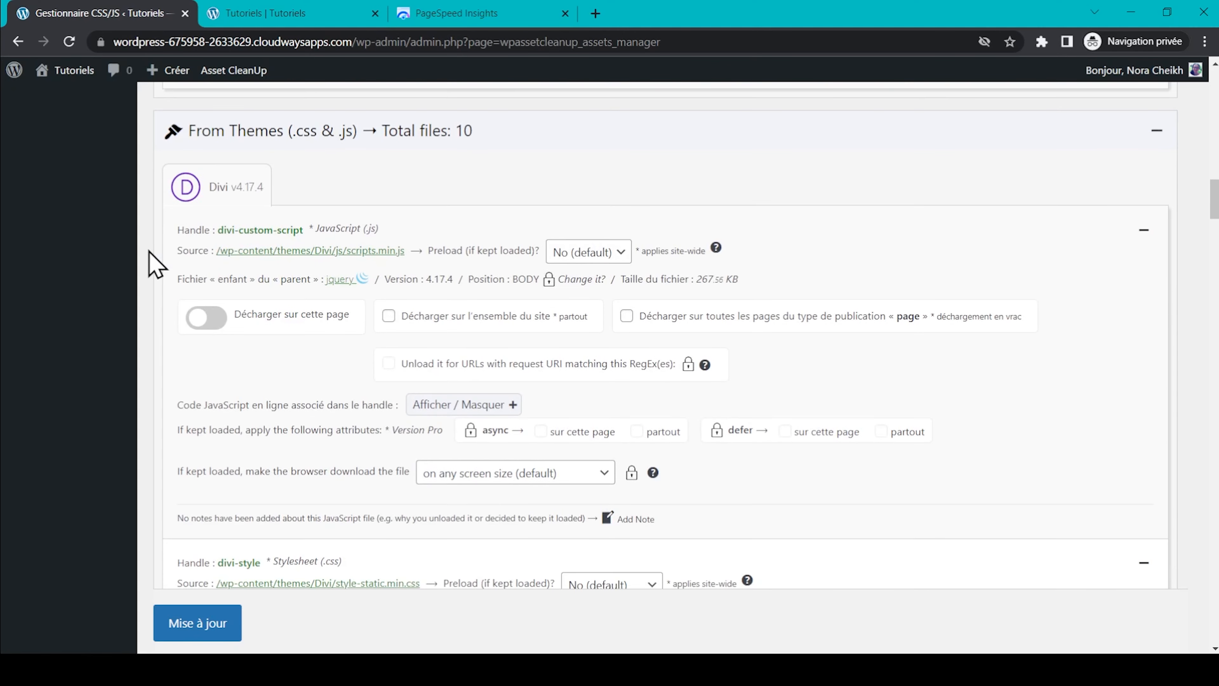
pyautogui.scroll(-1, 155, 264)
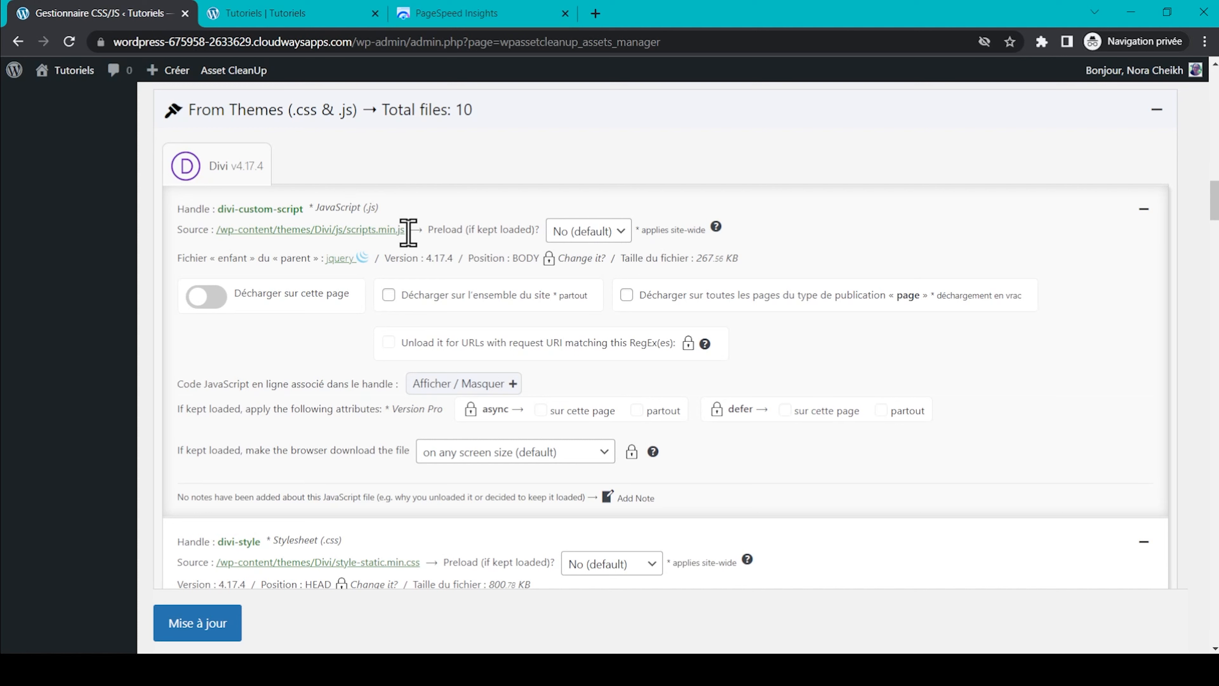
pyautogui.click(206, 297)
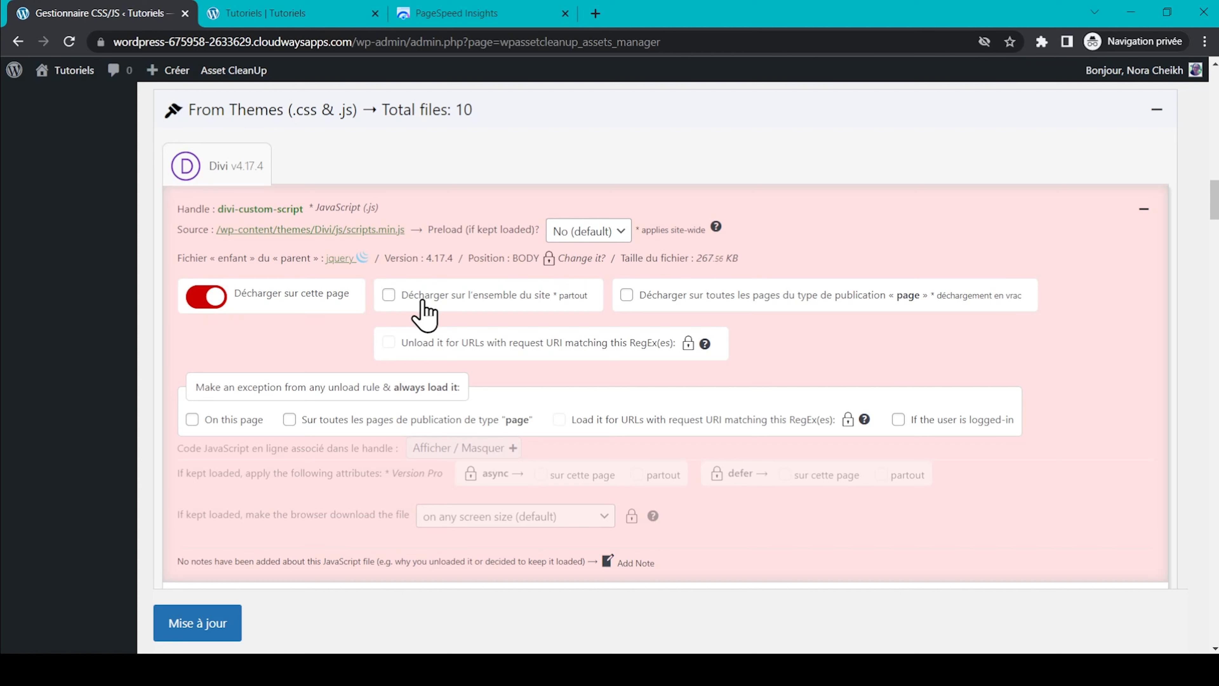
# Set the Divi theme's et-builder-modules-script-sticky JavaScript file to unload on the home page
pyautogui.scroll(-6, 163, 341)
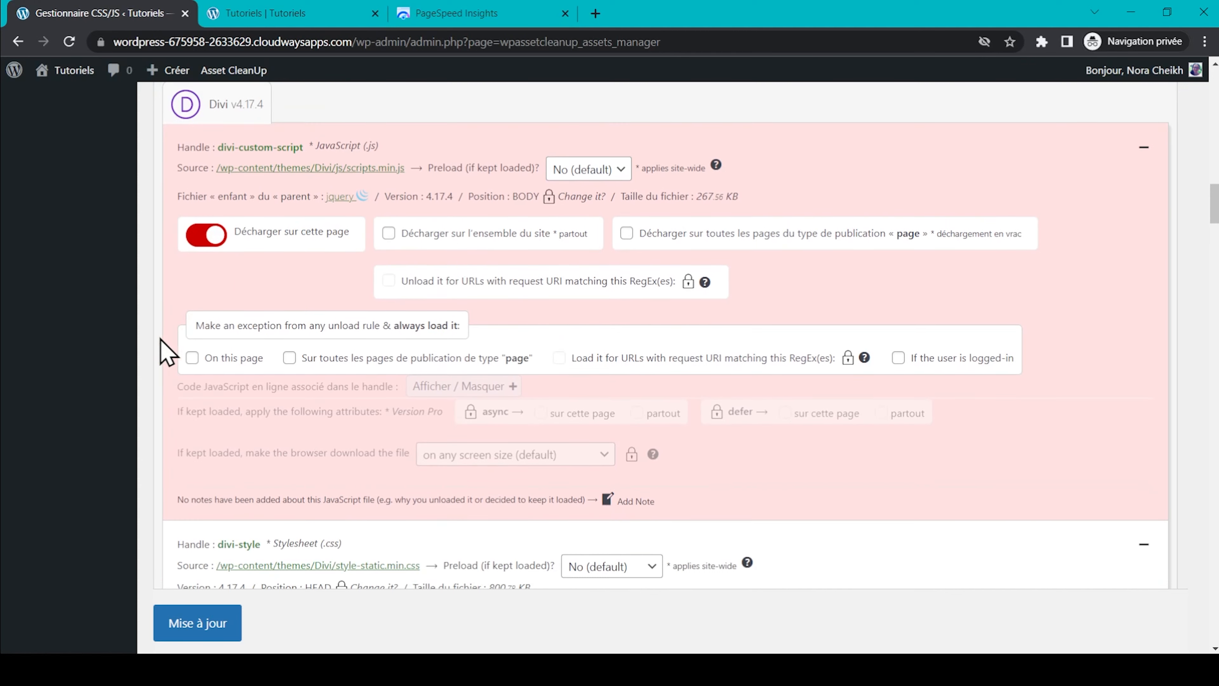
pyautogui.scroll(-8, 165, 353)
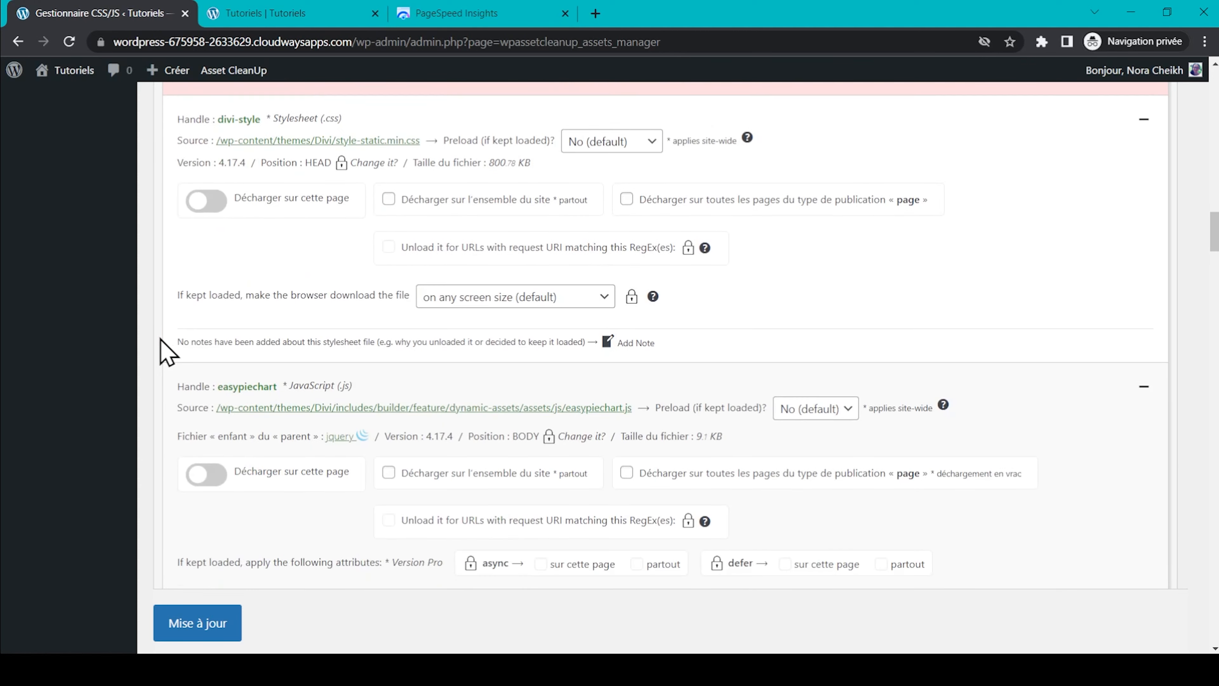
pyautogui.scroll(-6, 166, 353)
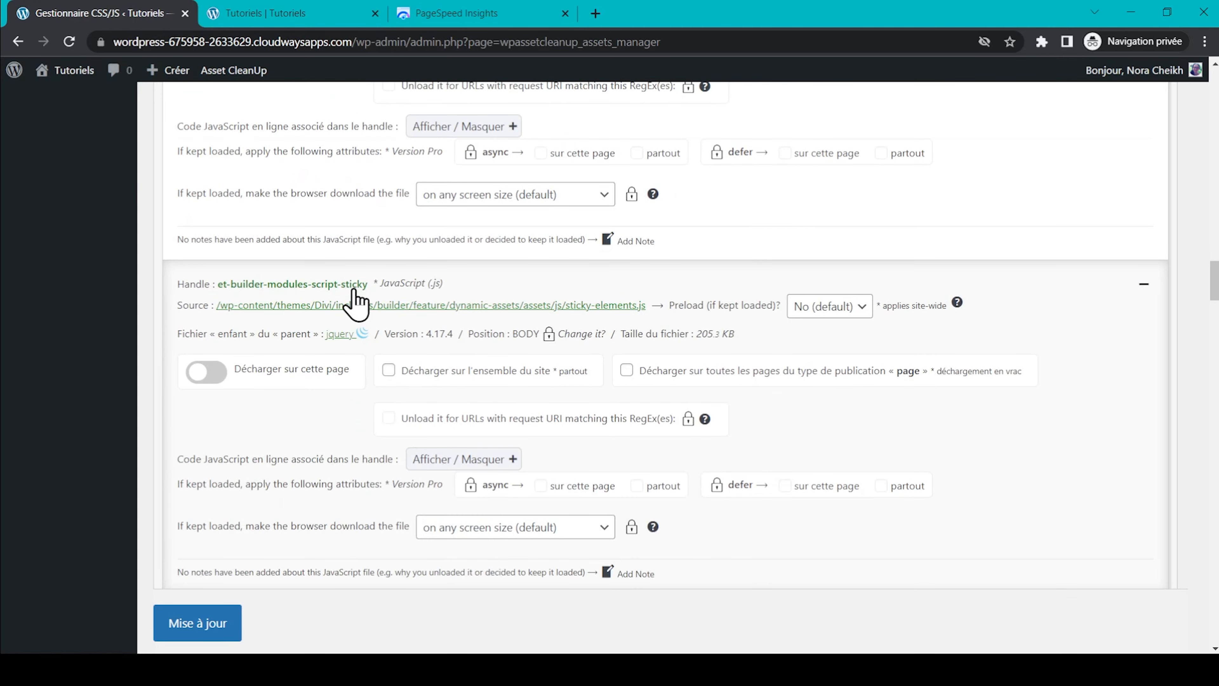
pyautogui.click(216, 375)
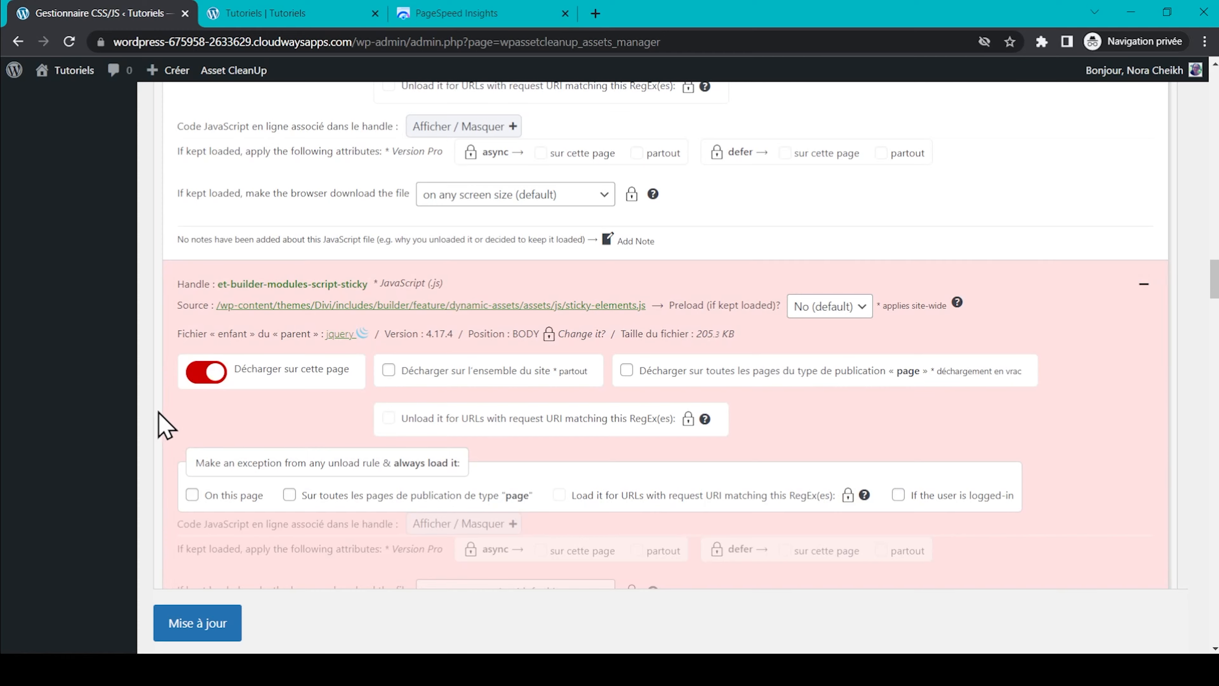
# Set the mediaelement script under External 3rd Party to unload on the home page and update the page's unload settings
pyautogui.scroll(-9, 173, 413)
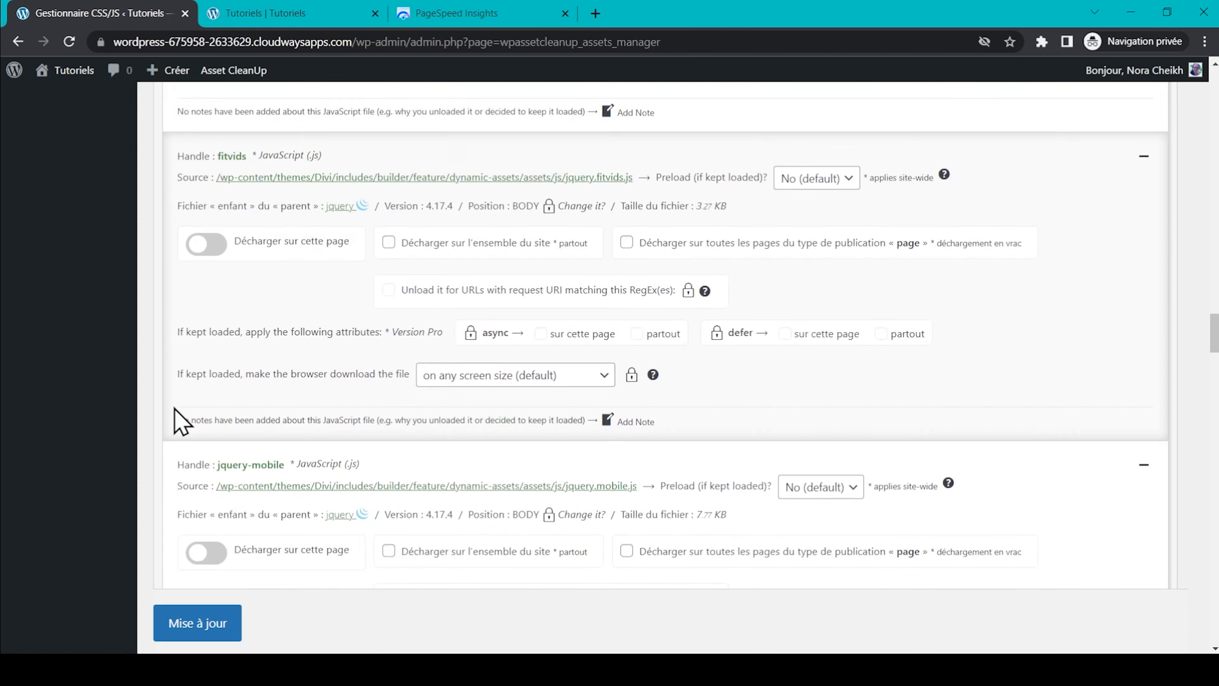
pyautogui.scroll(-18, 180, 421)
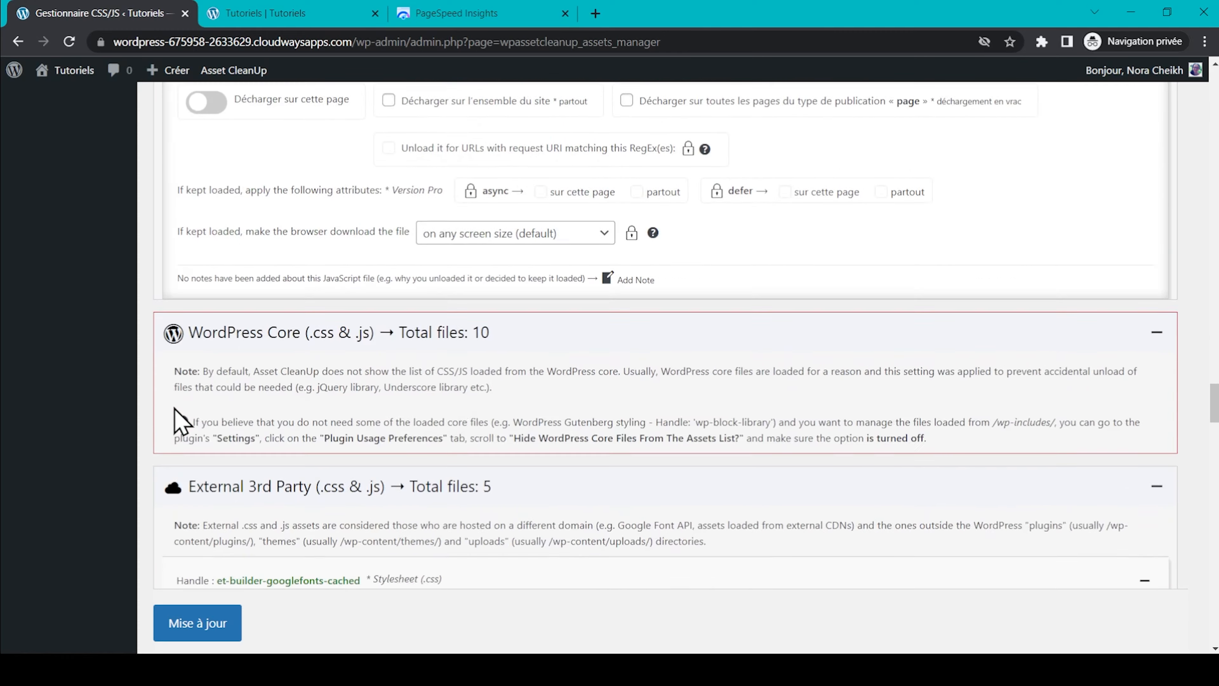
pyautogui.scroll(-3, 180, 417)
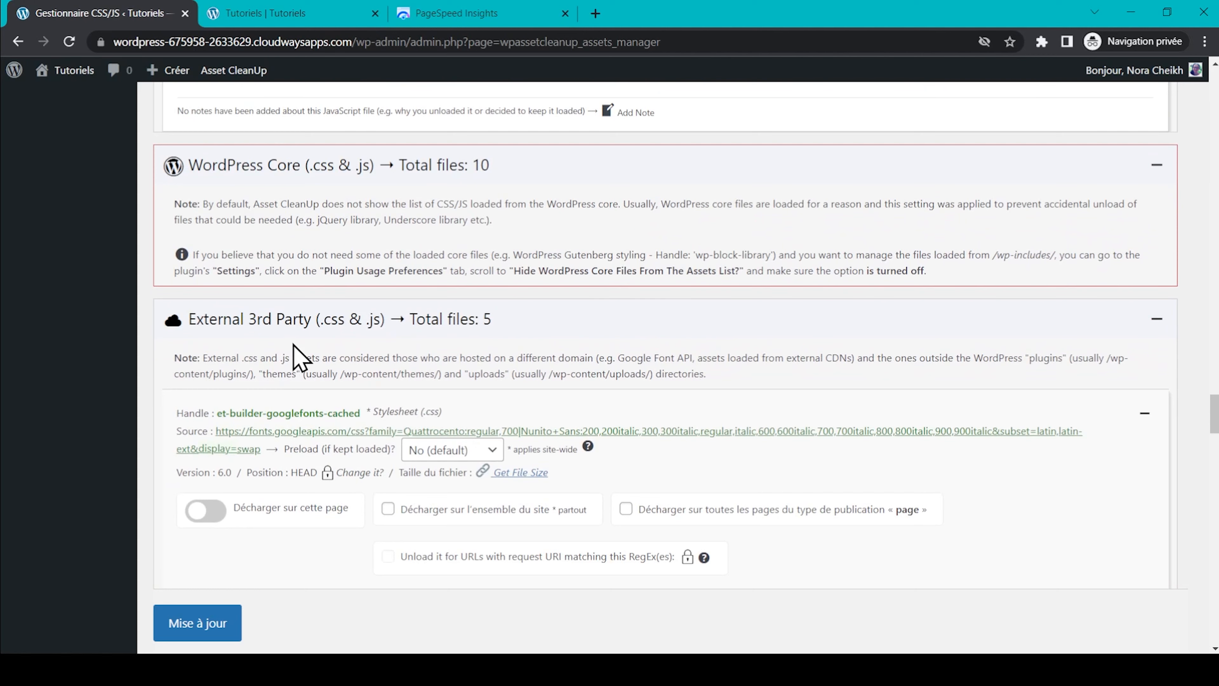
pyautogui.scroll(-10, 291, 358)
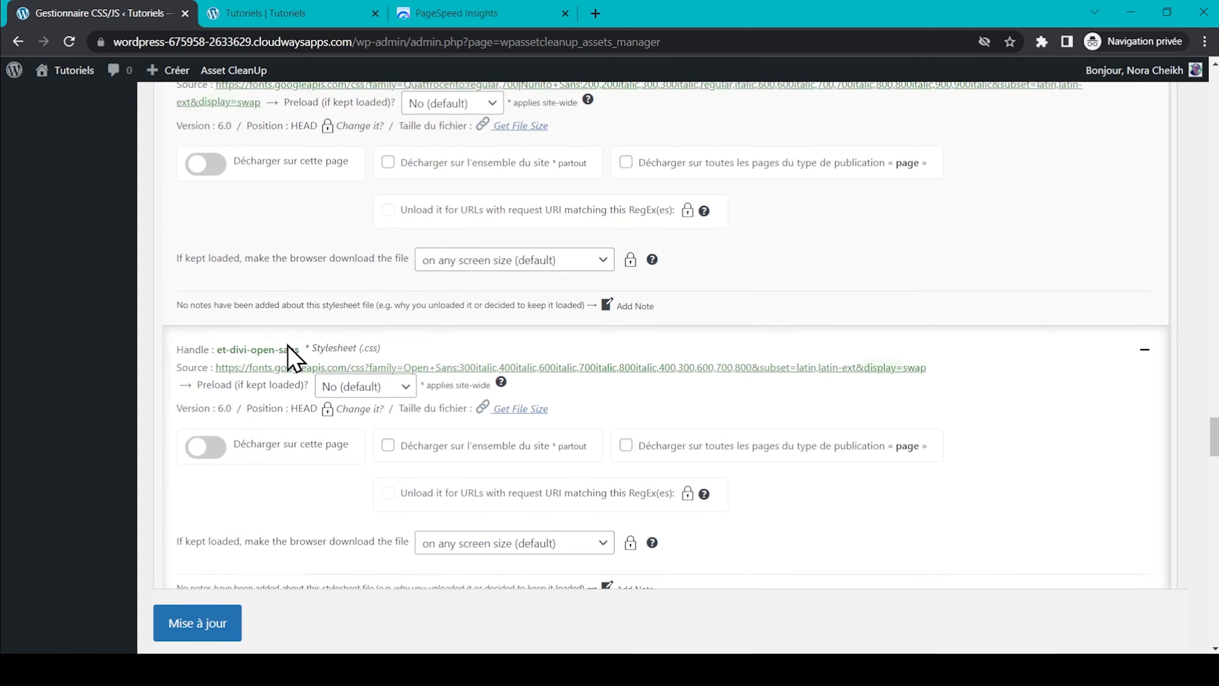
pyautogui.scroll(-7, 291, 358)
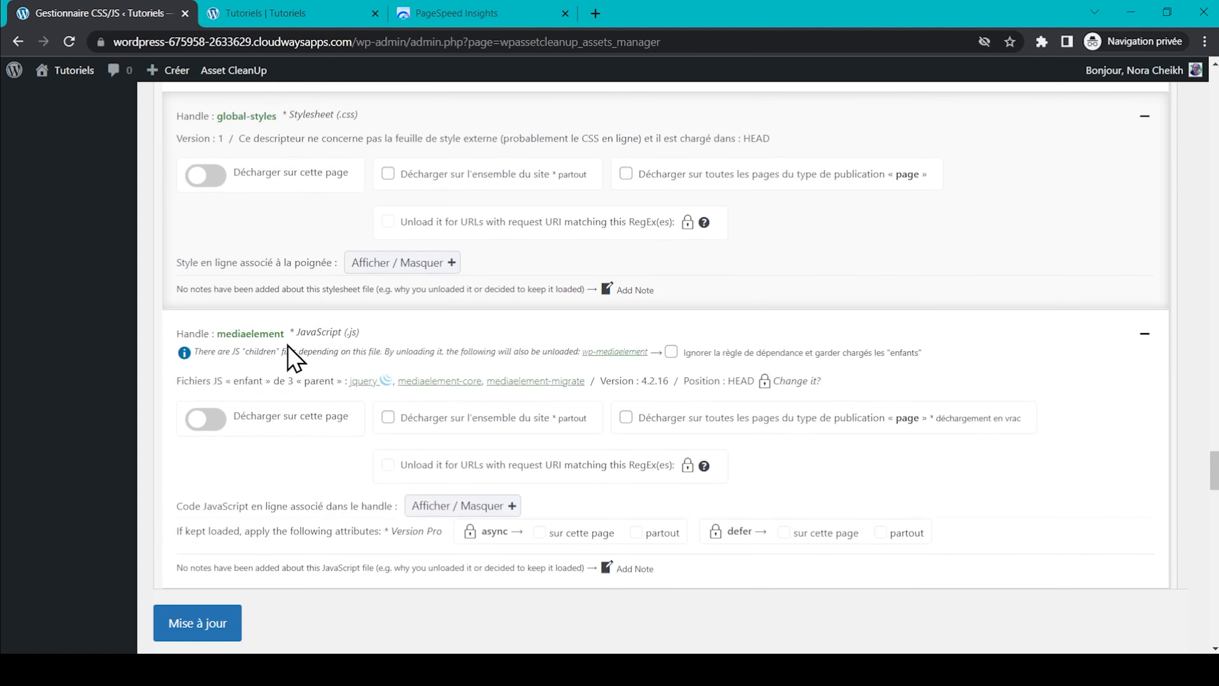
pyautogui.click(206, 316)
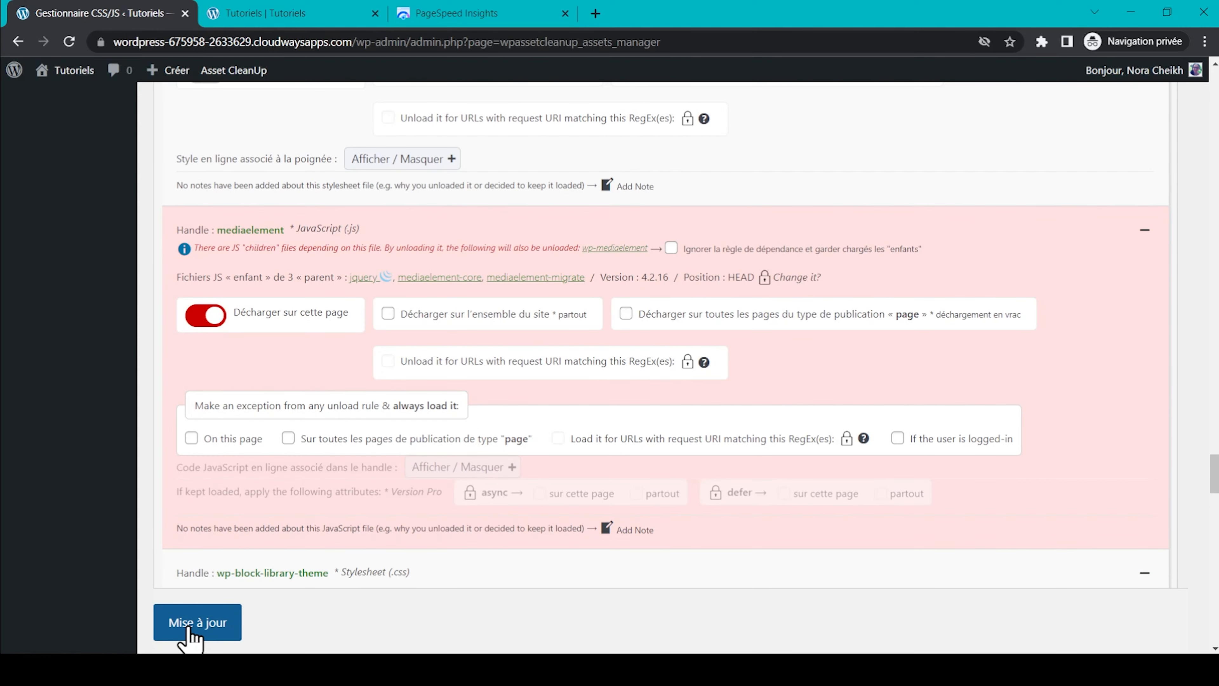
pyautogui.click(195, 638)
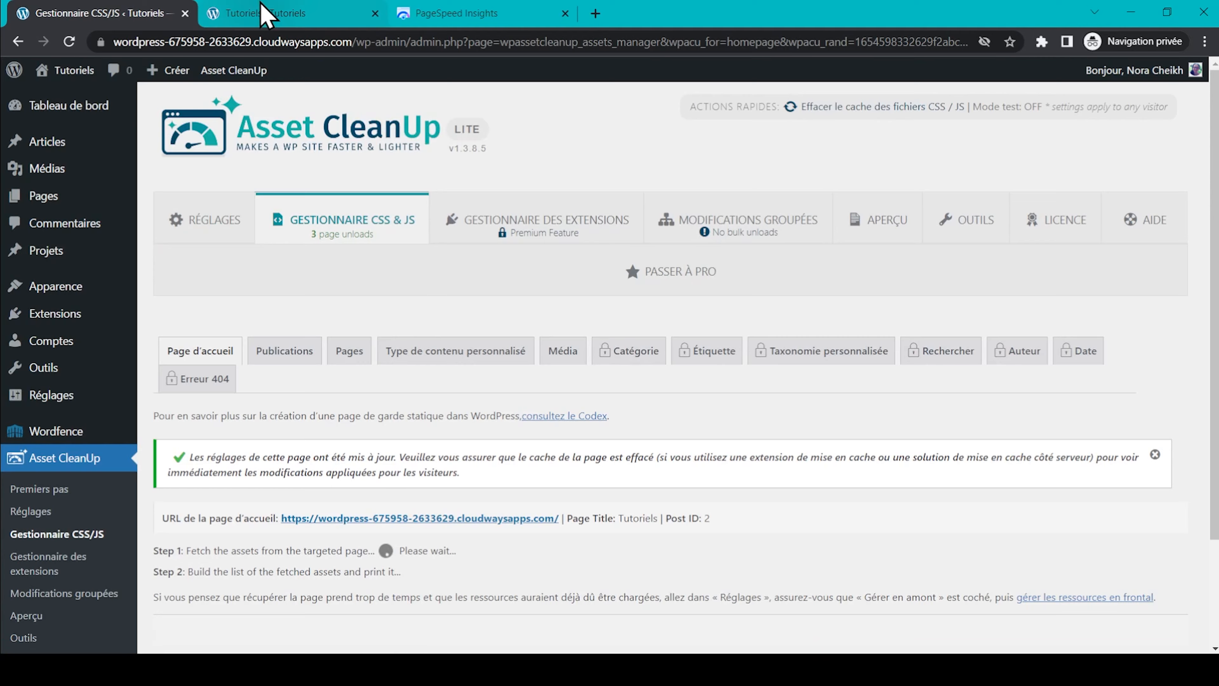
# Check how the site's home page displays with the selected files unloaded, from the hero image down through its sections
pyautogui.click(266, 13)
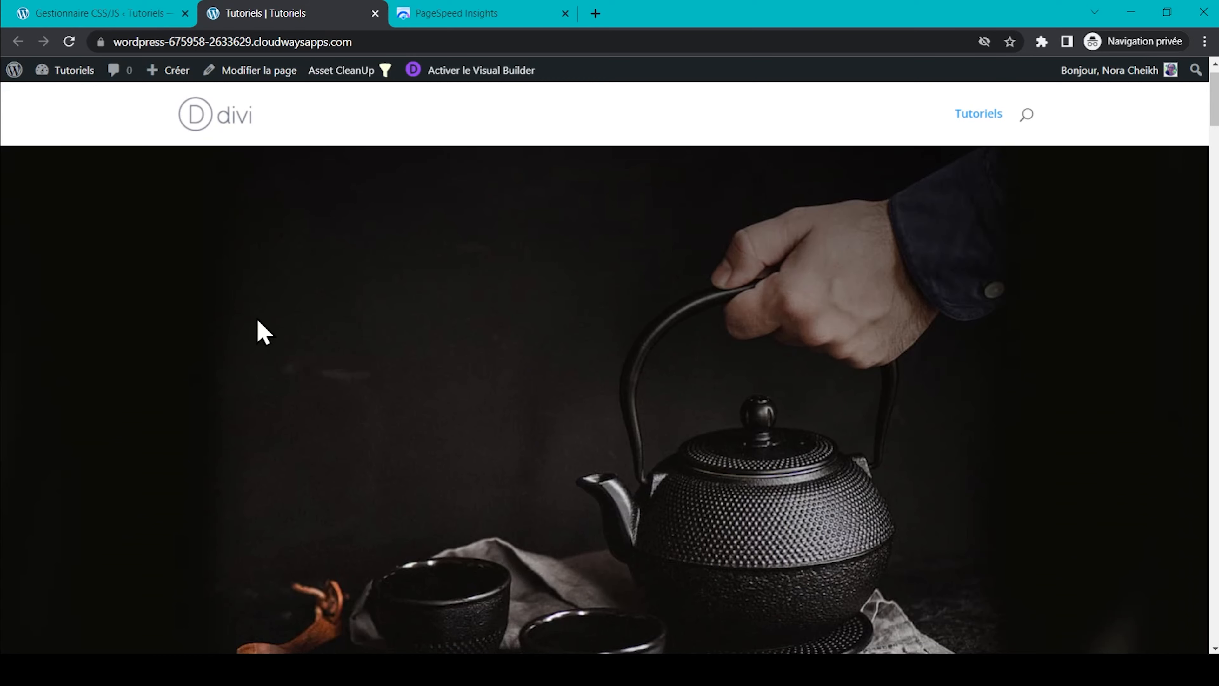
pyautogui.scroll(-10, 258, 319)
pyautogui.scroll(-3, 258, 320)
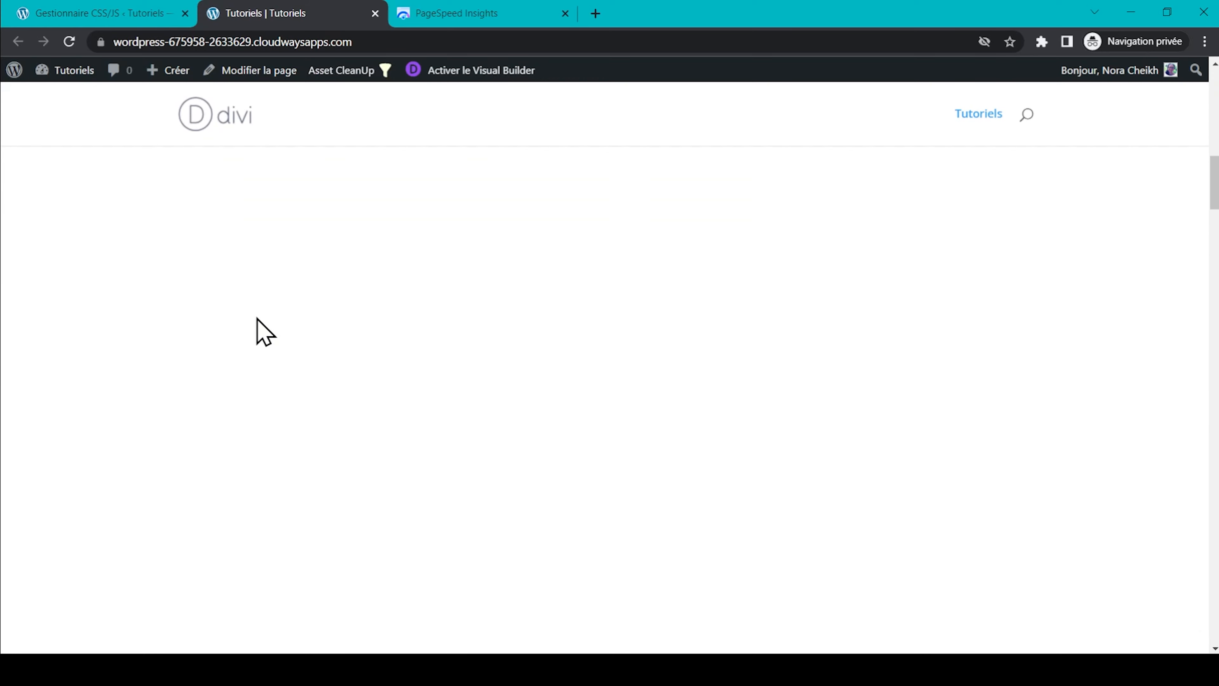
pyautogui.scroll(-15, 258, 319)
pyautogui.scroll(-13, 257, 319)
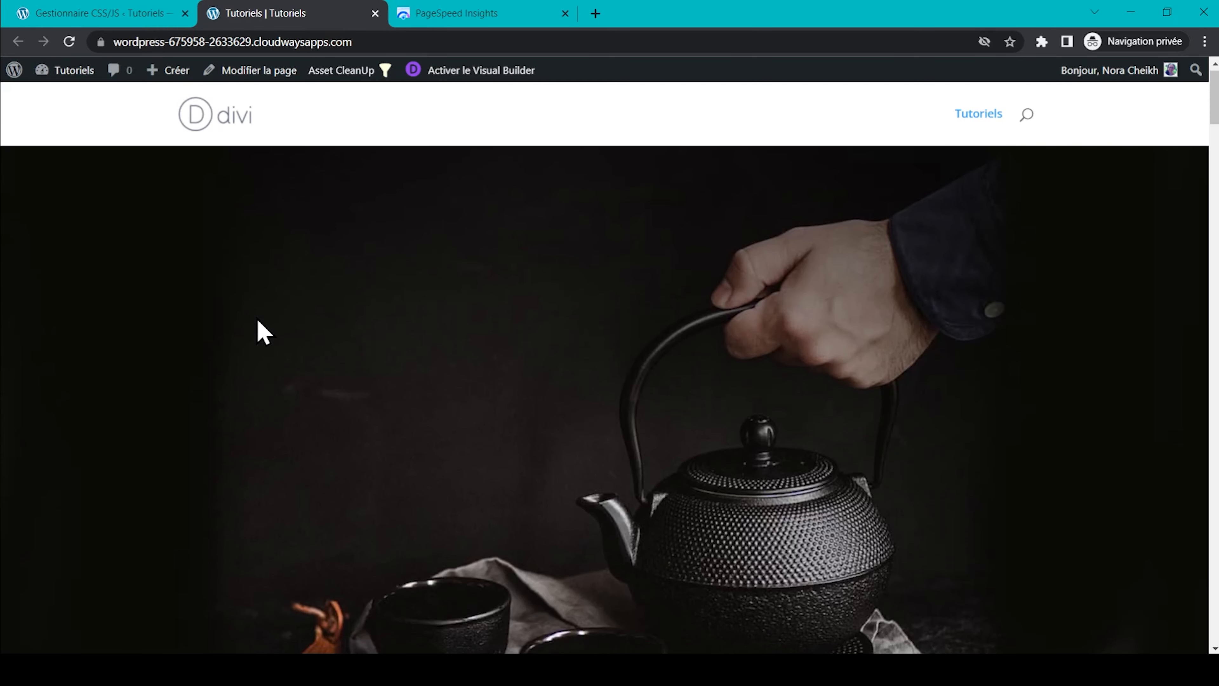
# In the CSS & JS manager, stop unloading divi-custom-script on the home page and update the settings
pyautogui.click(142, 13)
pyautogui.scroll(-3, 177, 307)
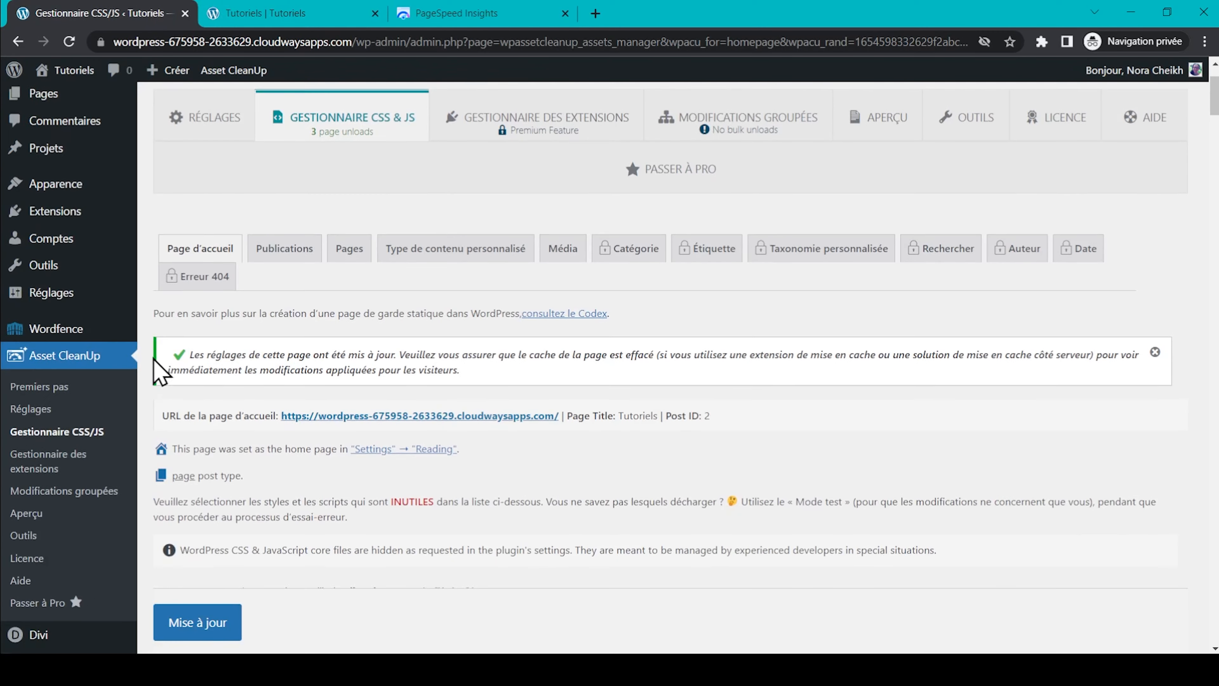
pyautogui.scroll(-15, 159, 372)
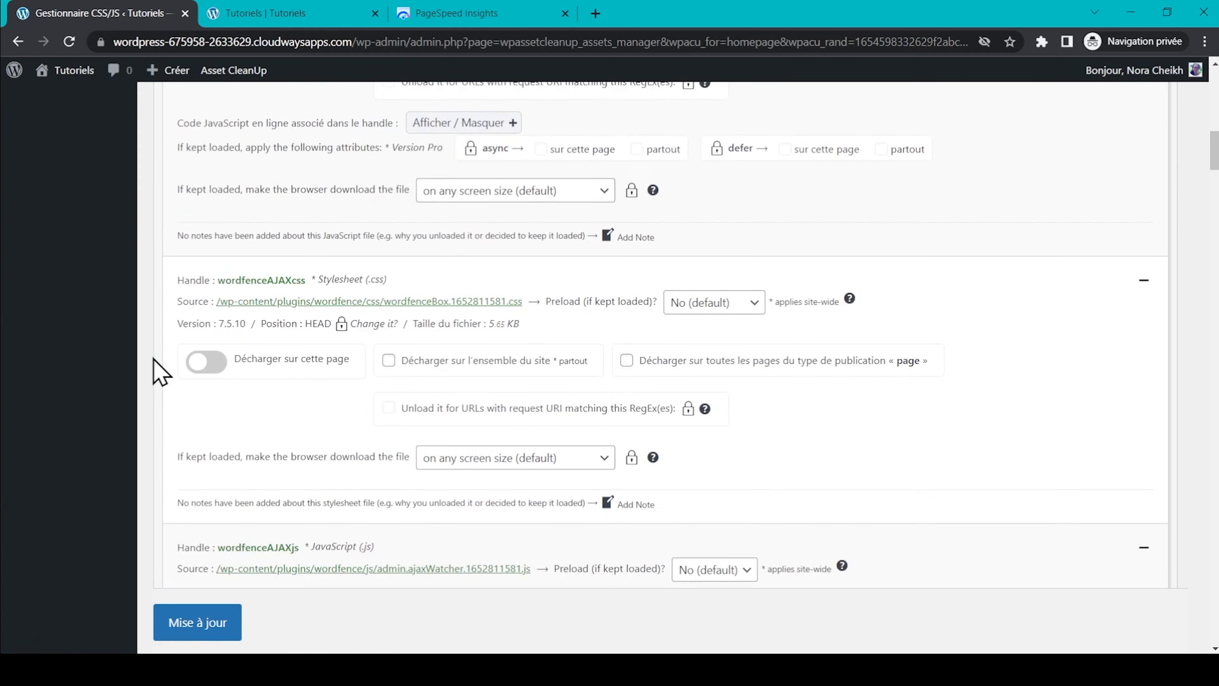
pyautogui.scroll(-12, 160, 372)
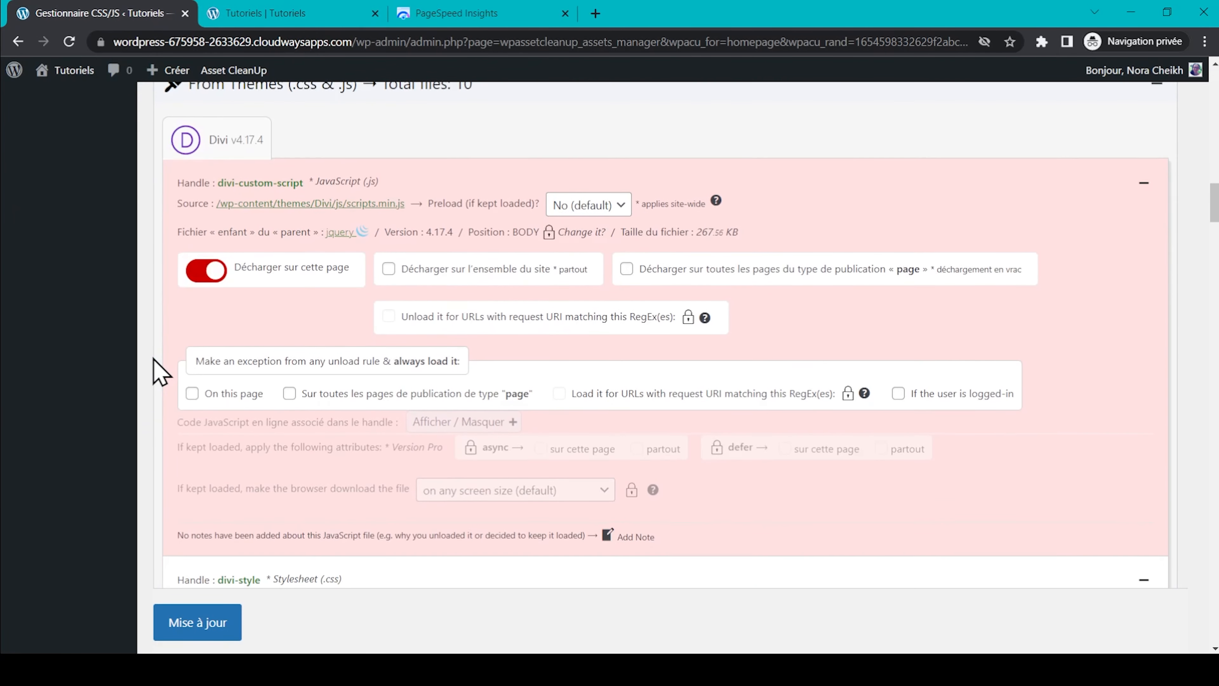
pyautogui.click(206, 270)
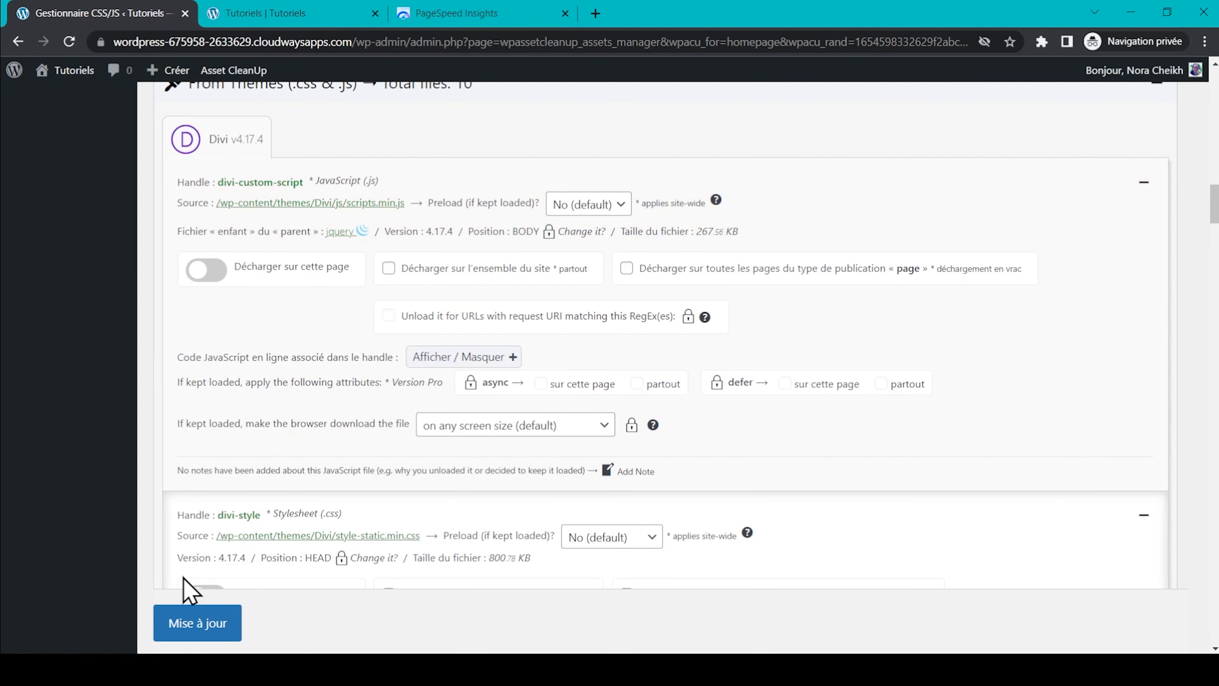
pyautogui.click(202, 629)
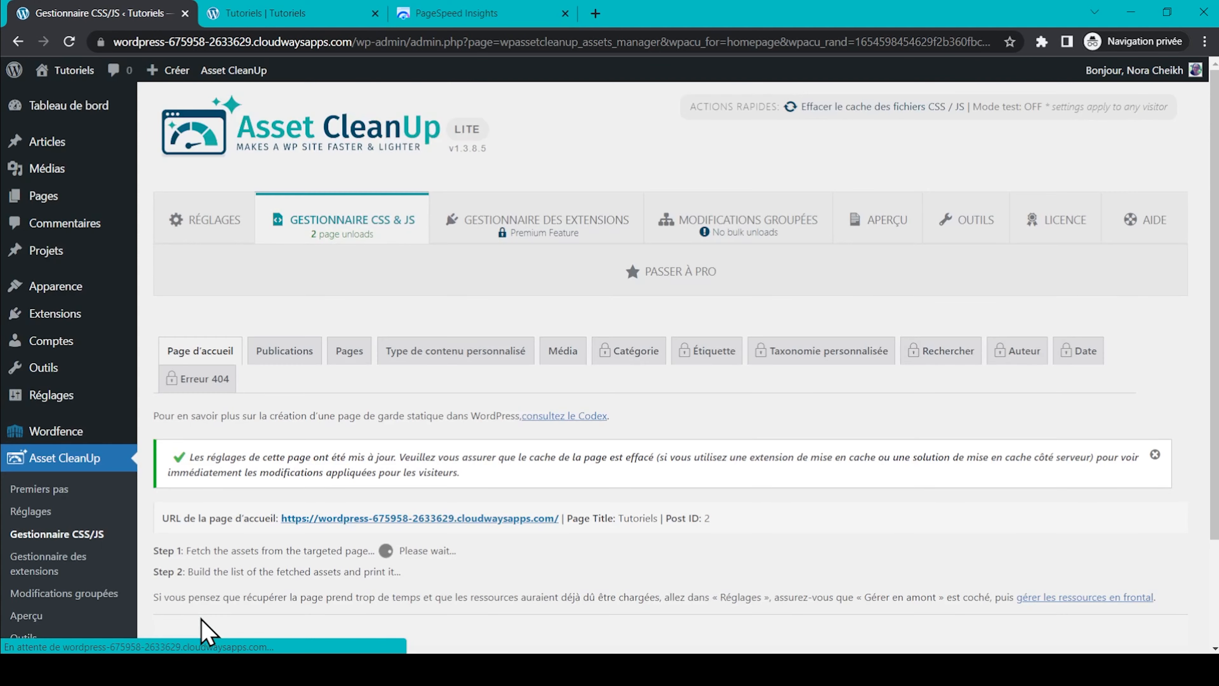
# Recheck the home page's hero text, button and following sections with divi-custom-script loaded again
pyautogui.click(252, 13)
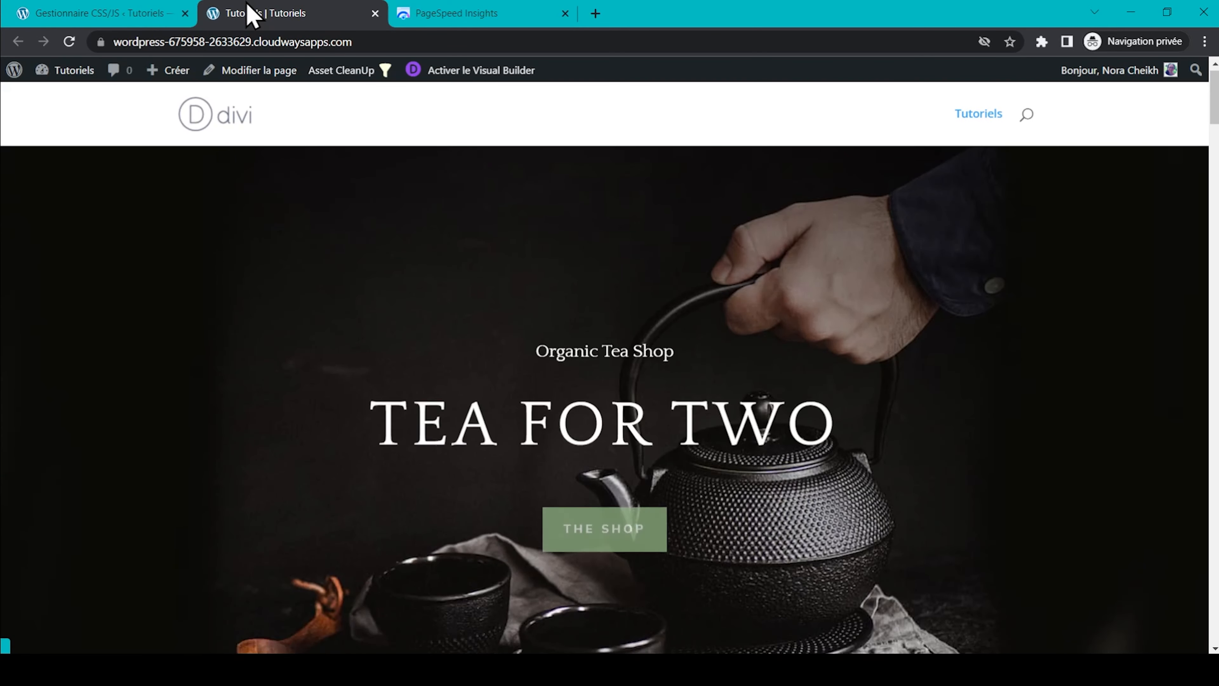
pyautogui.scroll(-20, 335, 370)
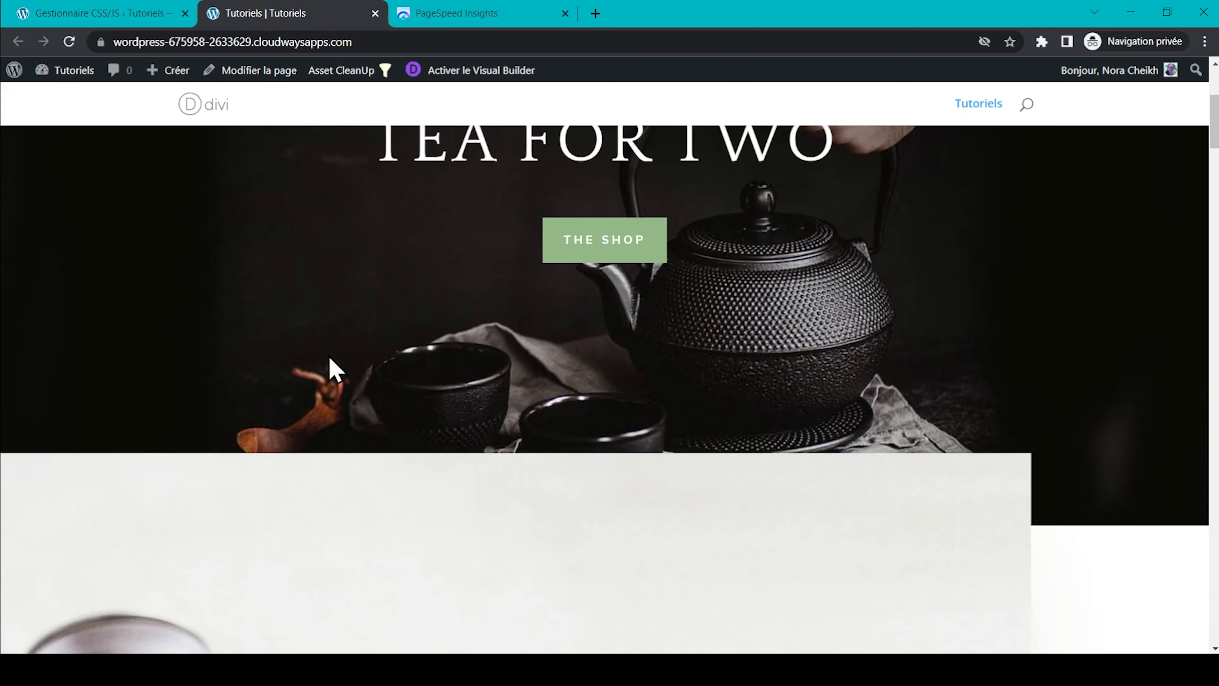
pyautogui.scroll(20, 335, 370)
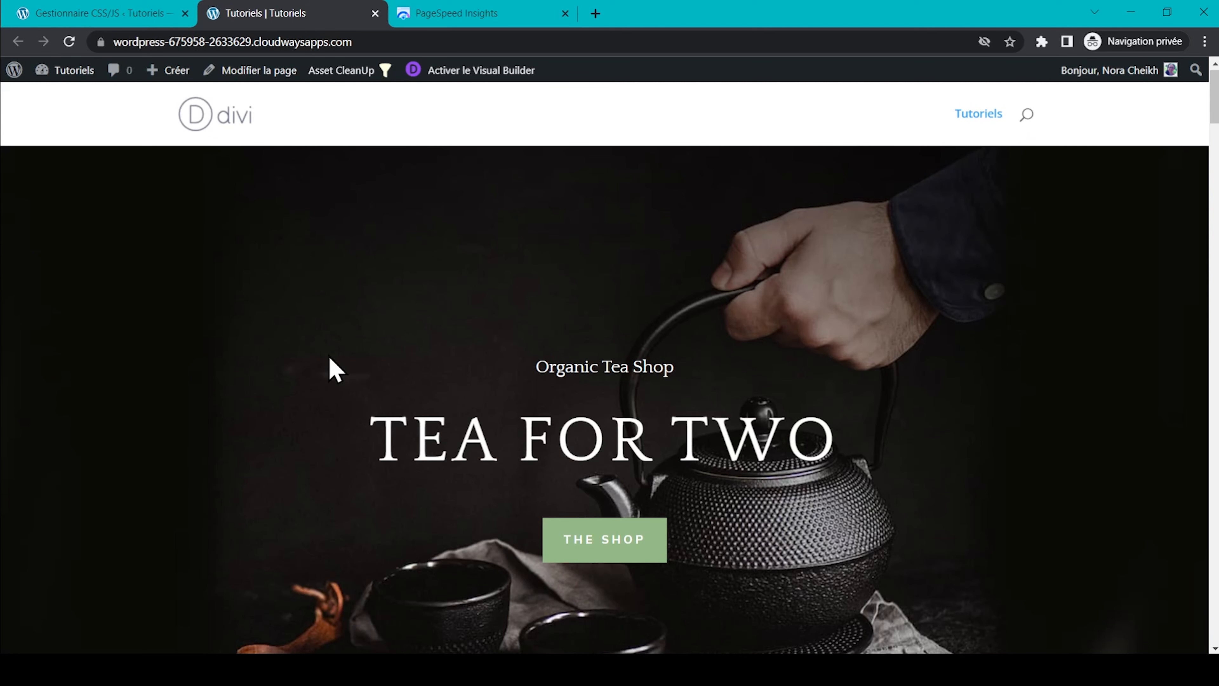
# Rerun the home page analysis in PageSpeed Insights and expand the mobile report's unused JavaScript opportunity
pyautogui.hotkey('ctrl', 'Tab')
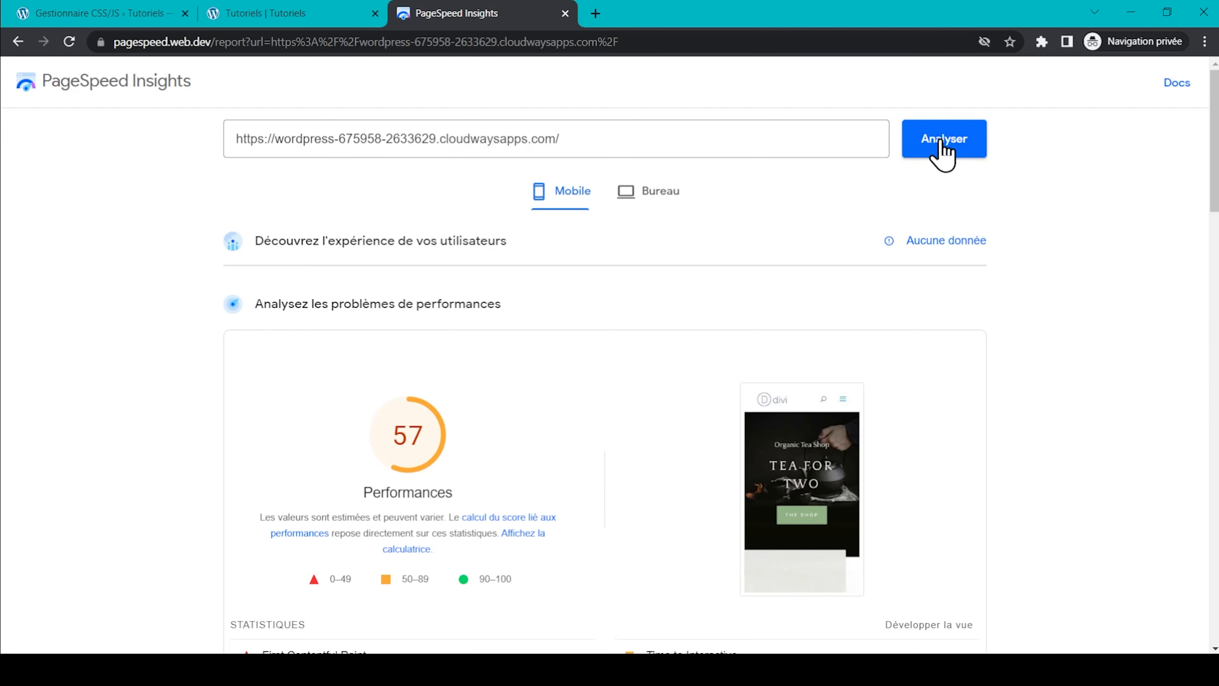
pyautogui.click(941, 144)
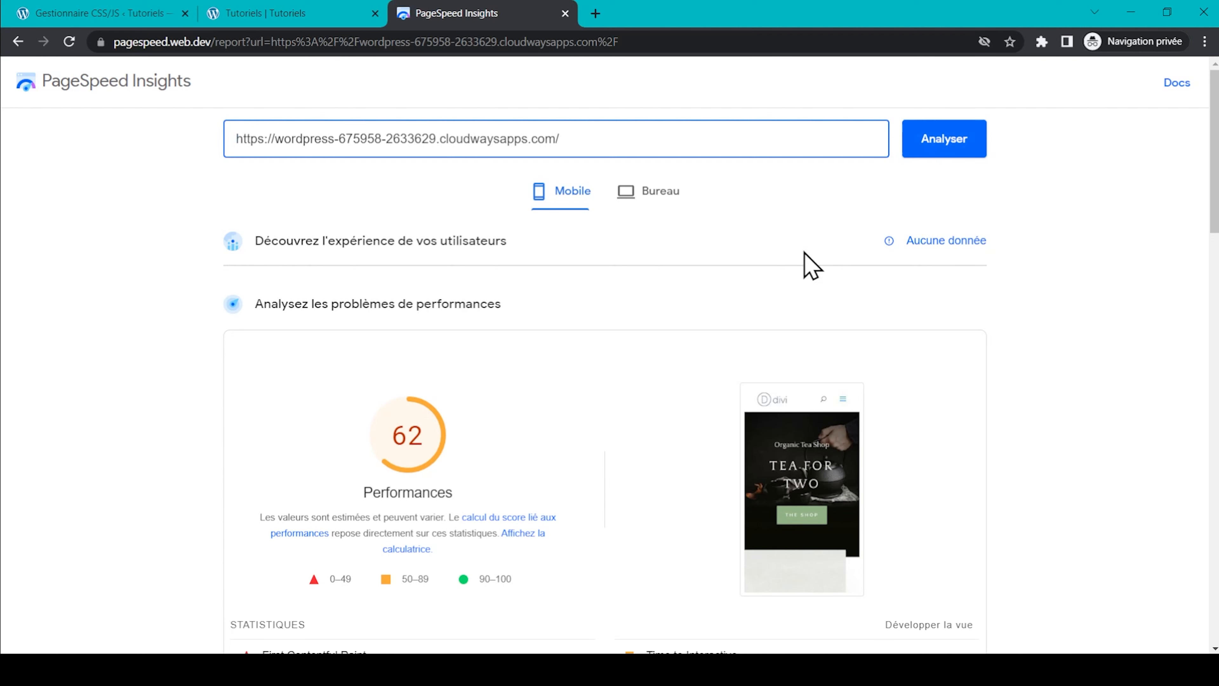
pyautogui.scroll(-3, 136, 390)
pyautogui.scroll(-10, 141, 390)
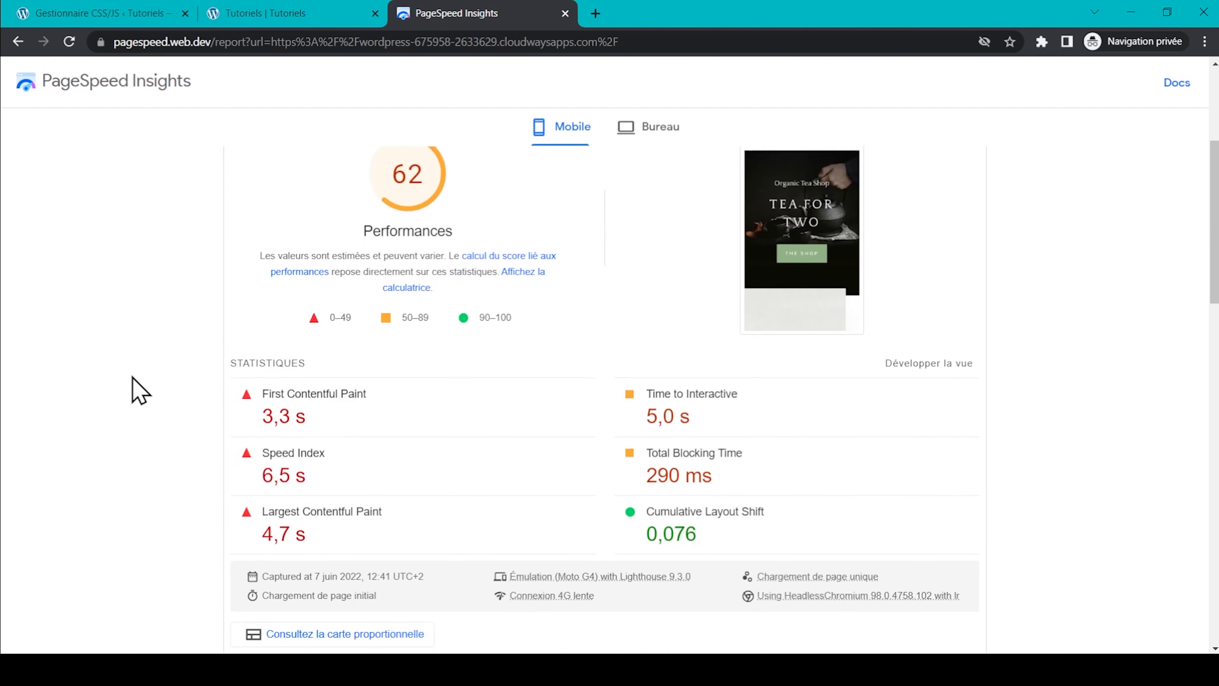
pyautogui.scroll(-5, 141, 389)
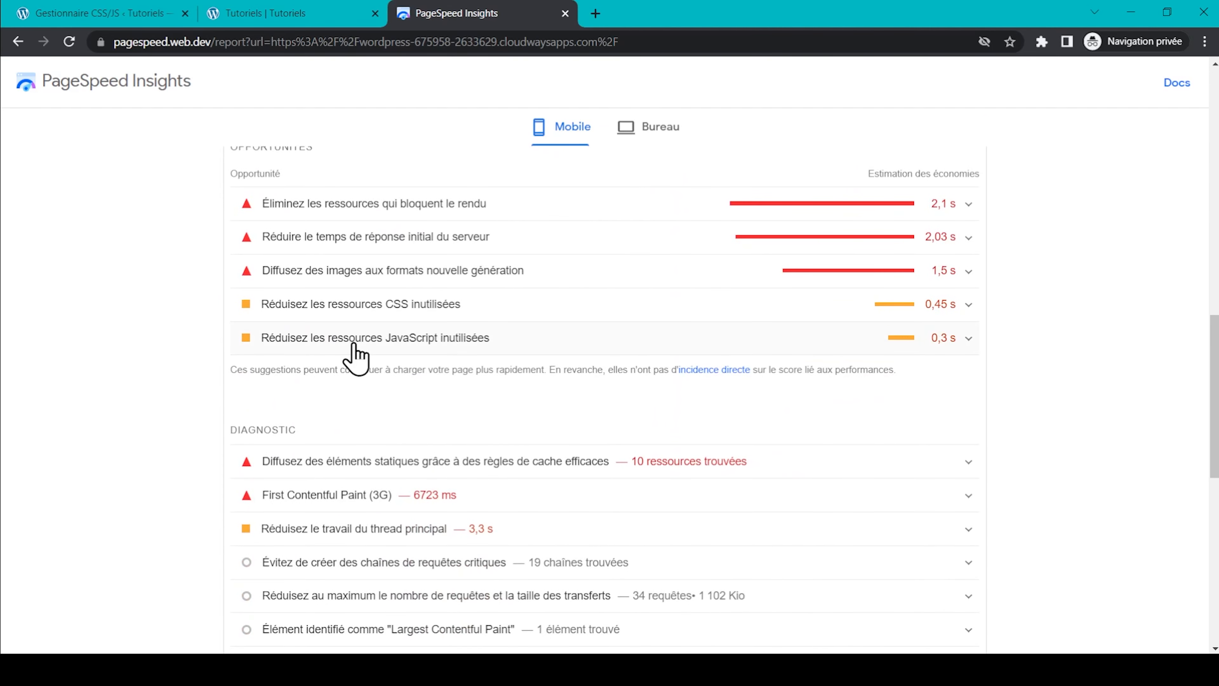
pyautogui.click(355, 359)
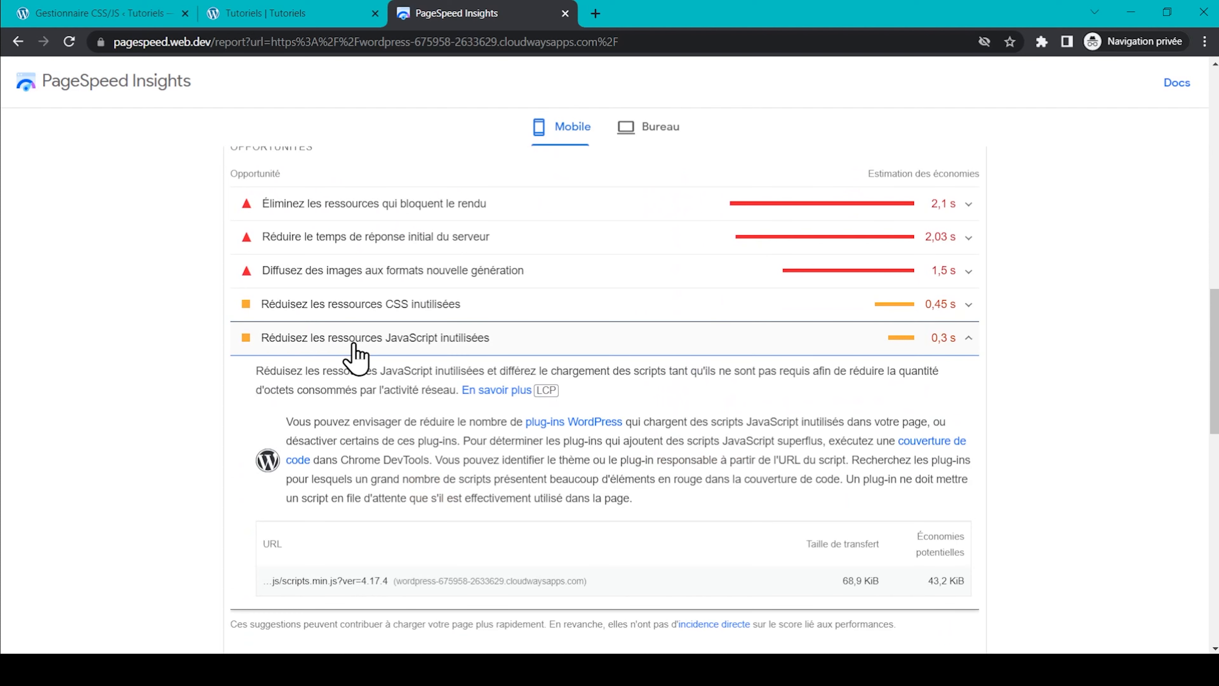